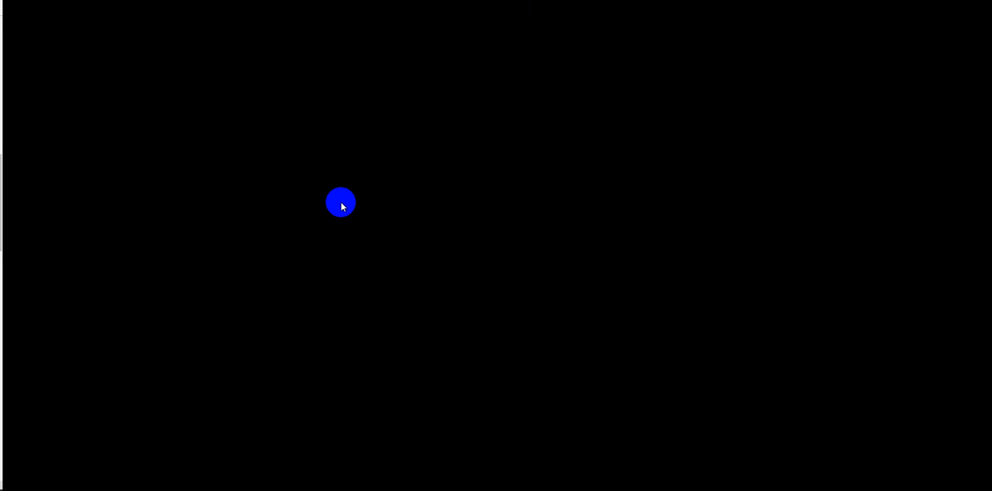
# Restore the elearningvm remote desktop session to a window and position it over the Azure portal
pyautogui.click(488, 2)
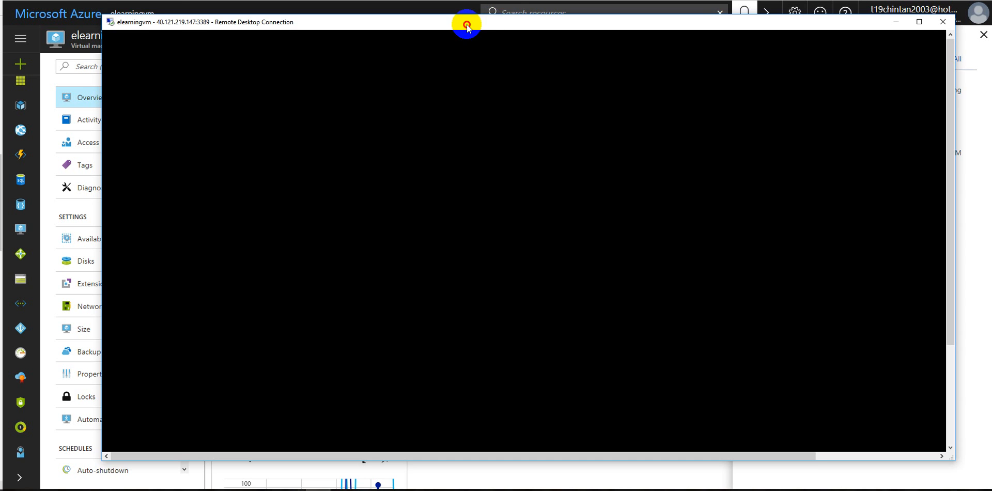
pyautogui.moveTo(468, 25); pyautogui.dragTo(471, 45)
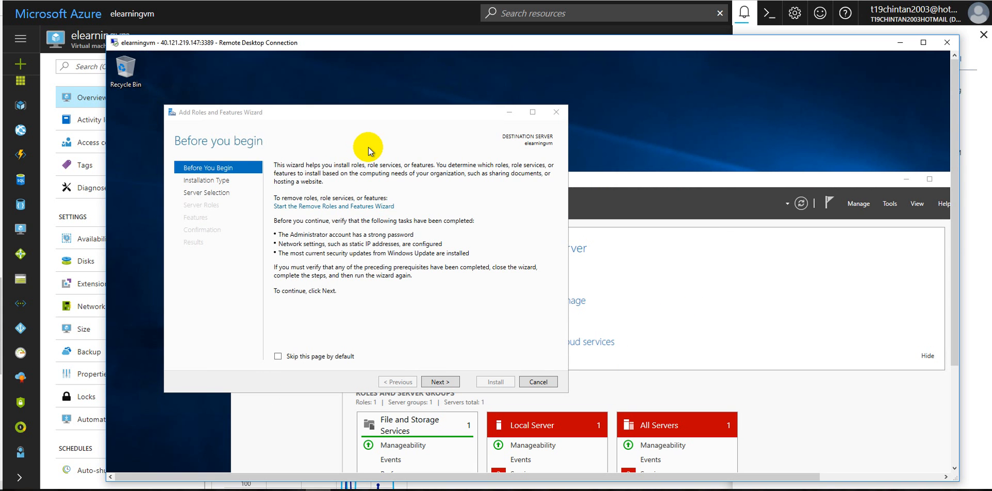
pyautogui.moveTo(288, 37); pyautogui.dragTo(252, 14)
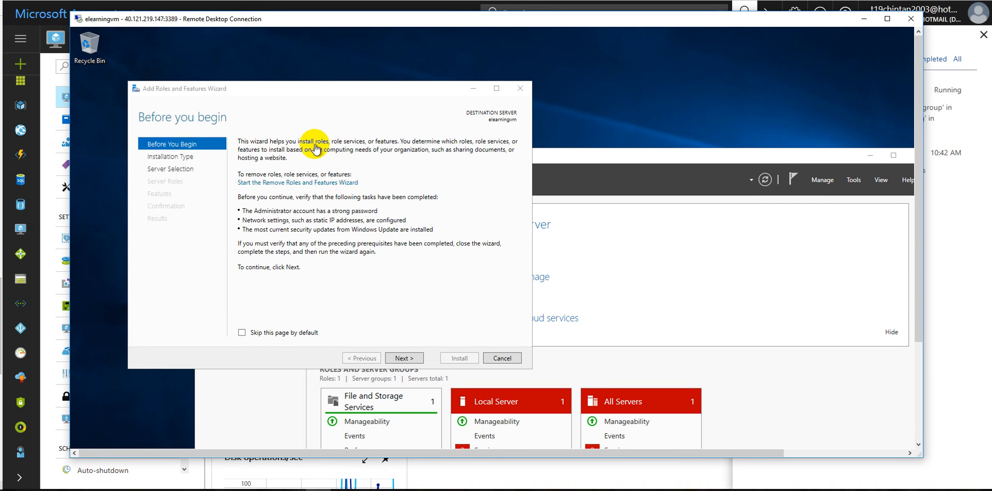
# Advance the Add Roles and Features Wizard to server role selection, keeping role-based or feature-based installation and the default server
pyautogui.click(406, 360)
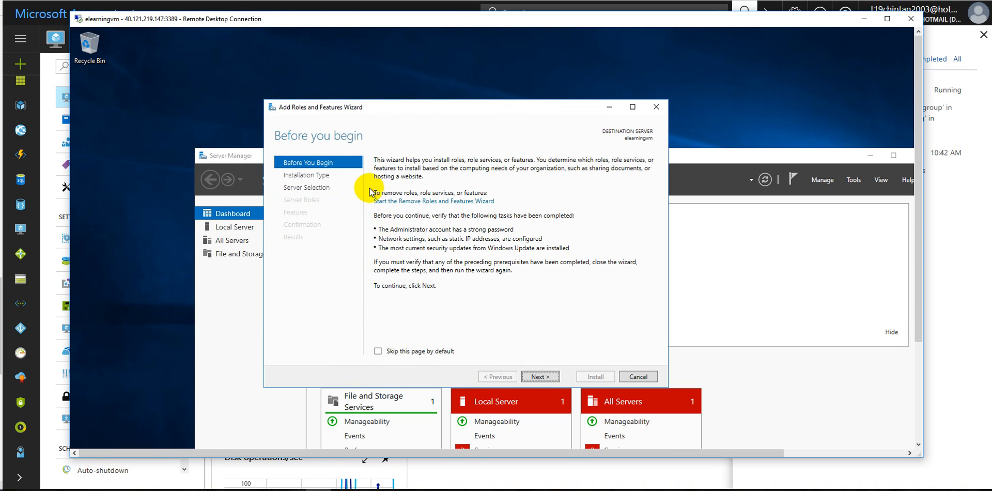
pyautogui.click(541, 377)
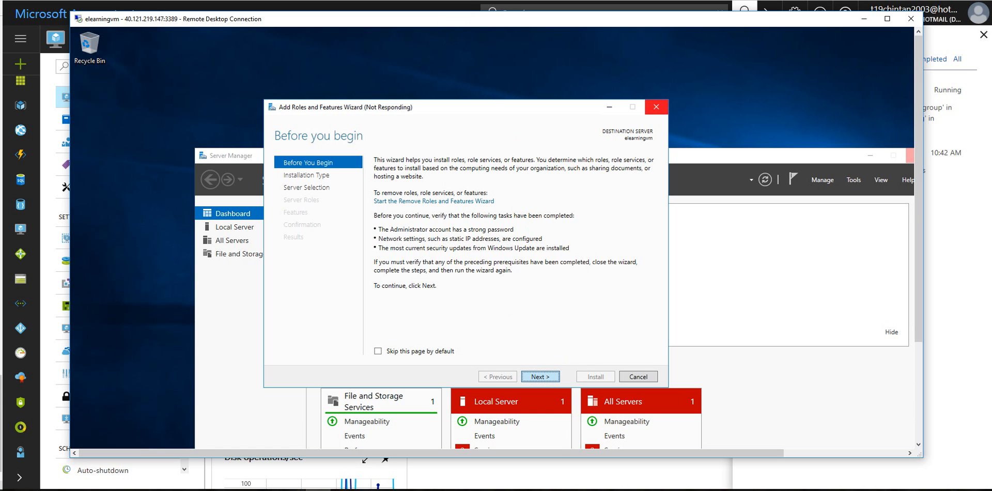
pyautogui.click(191, 489)
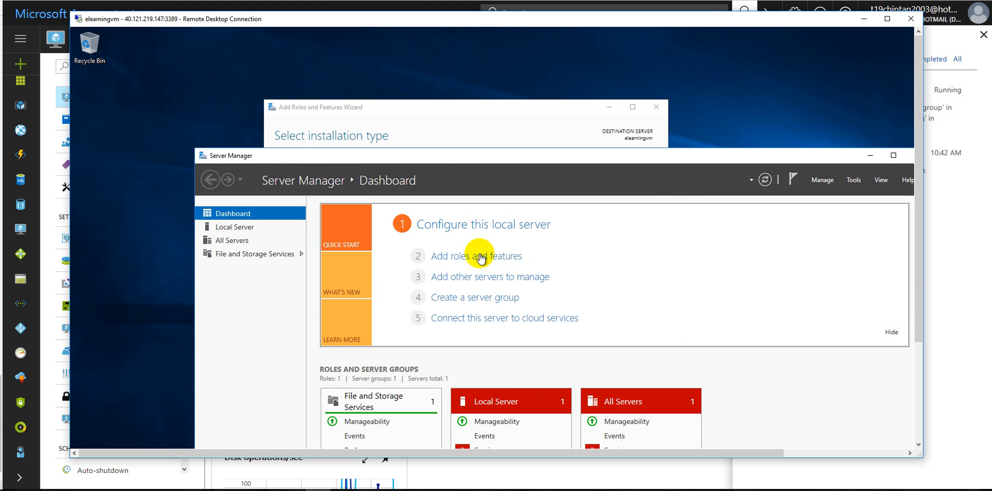
pyautogui.click(342, 110)
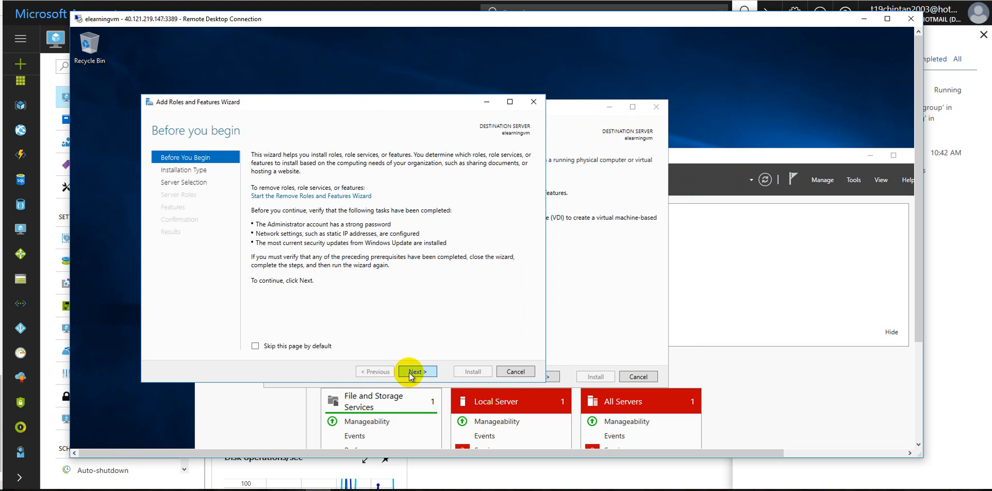
pyautogui.click(409, 372)
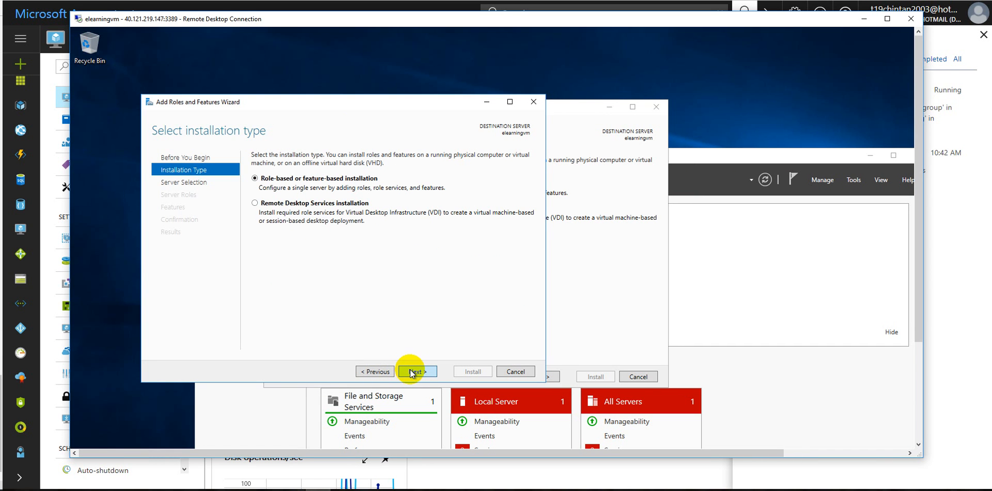
pyautogui.click(409, 370)
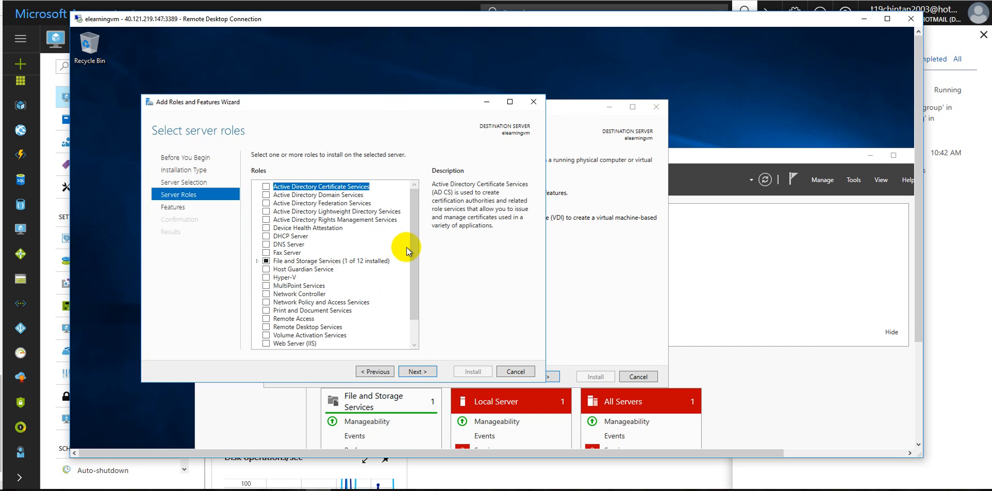
# Select the Web Server (IIS) role and add its required features including the management tools
pyautogui.scroll(-3, 409, 286)
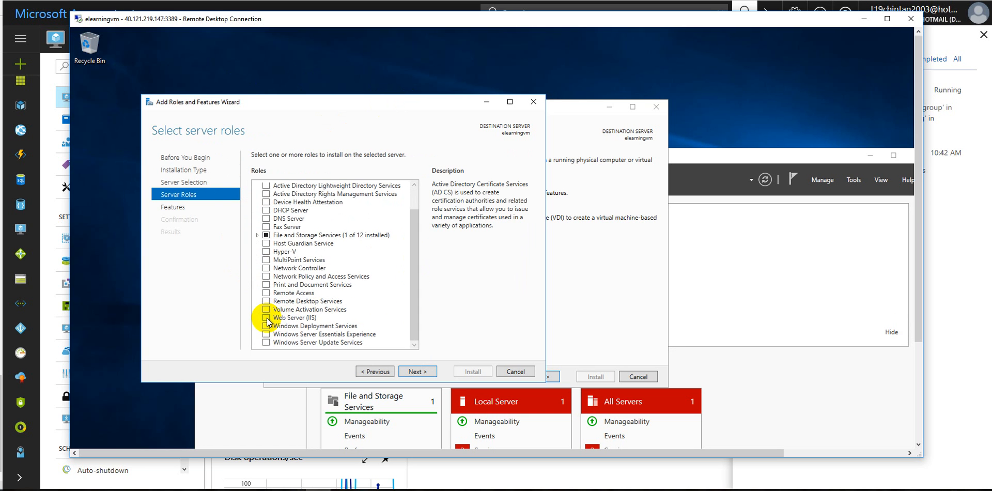
pyautogui.click(266, 317)
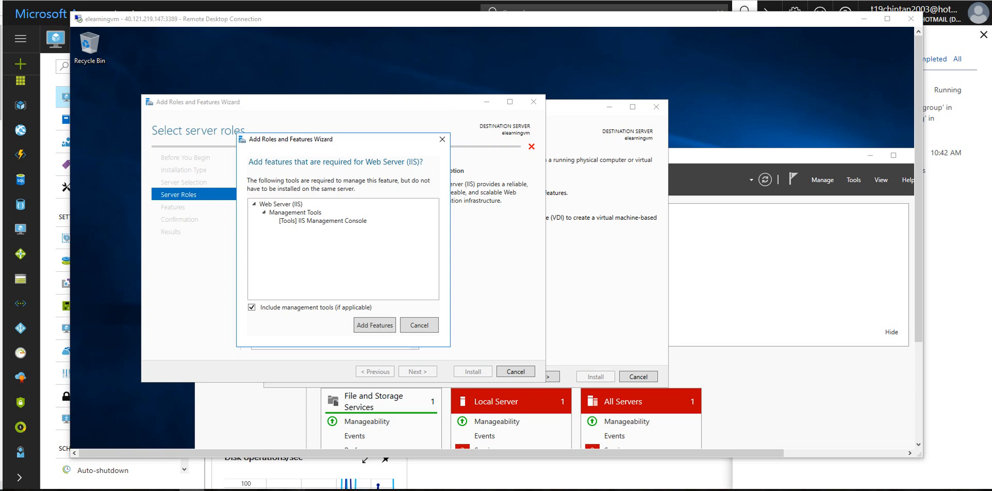
pyautogui.click(362, 325)
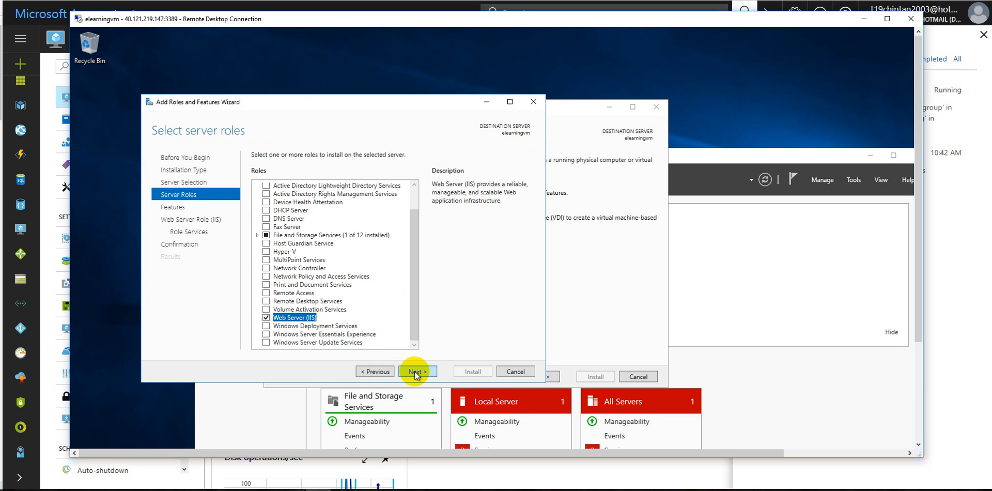
# Accept the default features and role services and start installing Web Server (IIS)
pyautogui.click(415, 371)
pyautogui.click(414, 371)
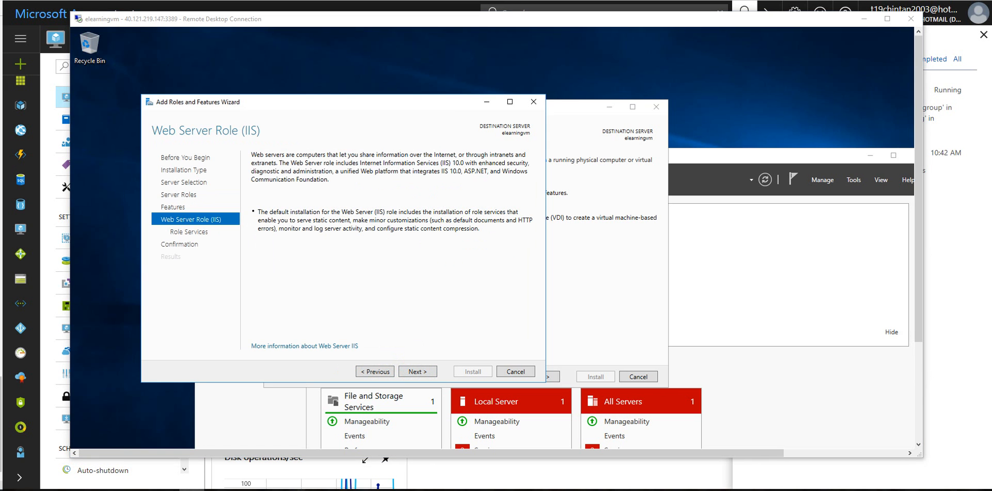
pyautogui.click(420, 371)
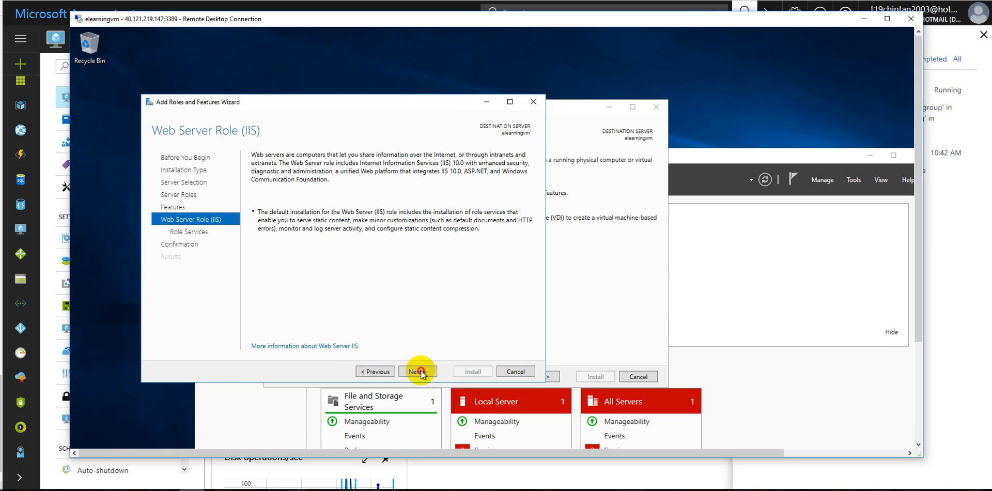
pyautogui.click(409, 371)
pyautogui.click(408, 371)
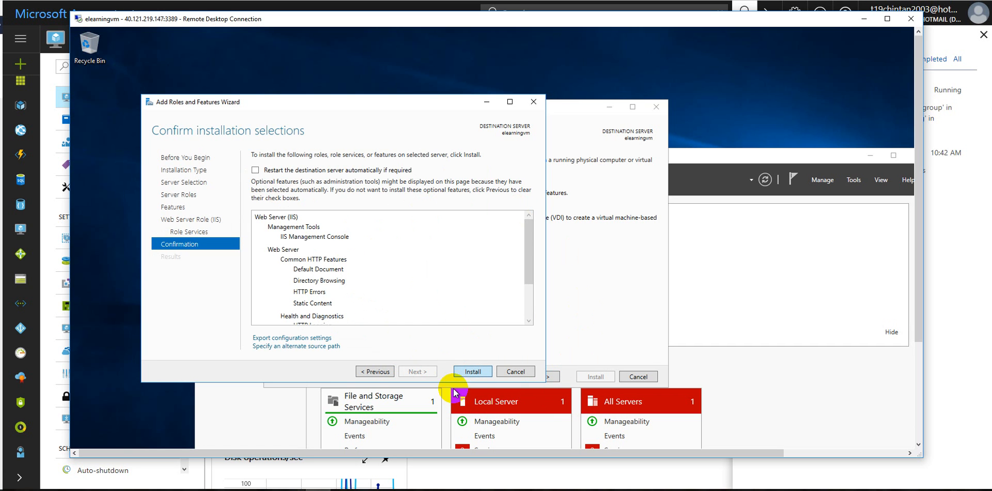
pyautogui.click(464, 372)
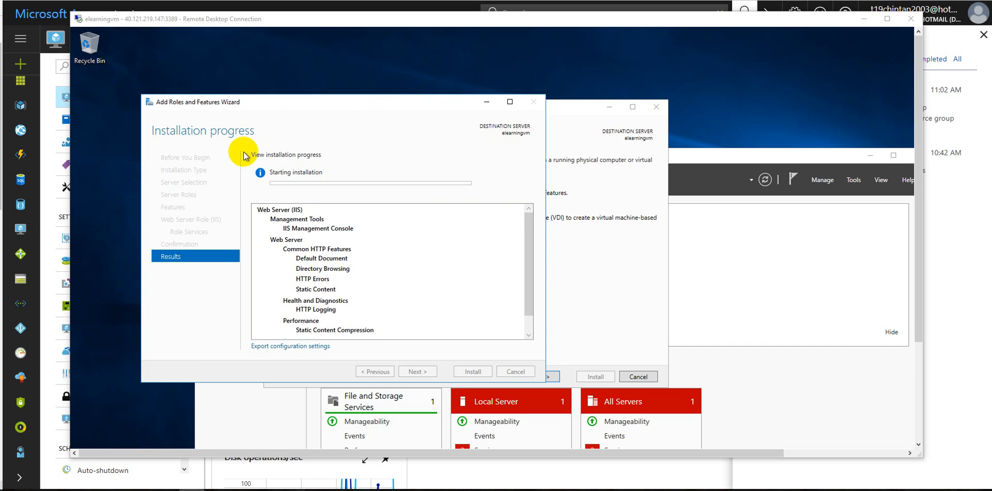
# Reposition the remote session window and open the activity log of elearningvm in the Azure portal
pyautogui.moveTo(677, 23); pyautogui.dragTo(762, 208)
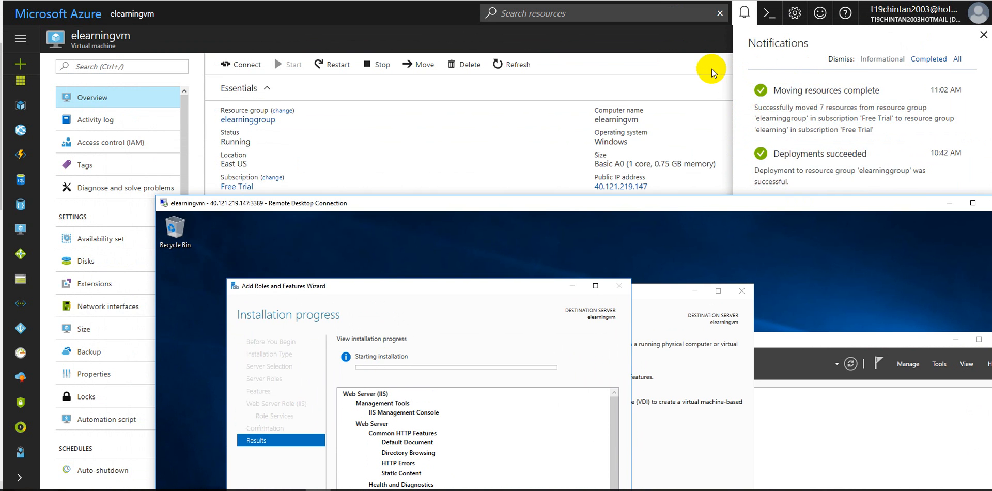
pyautogui.moveTo(720, 201); pyautogui.dragTo(691, 41)
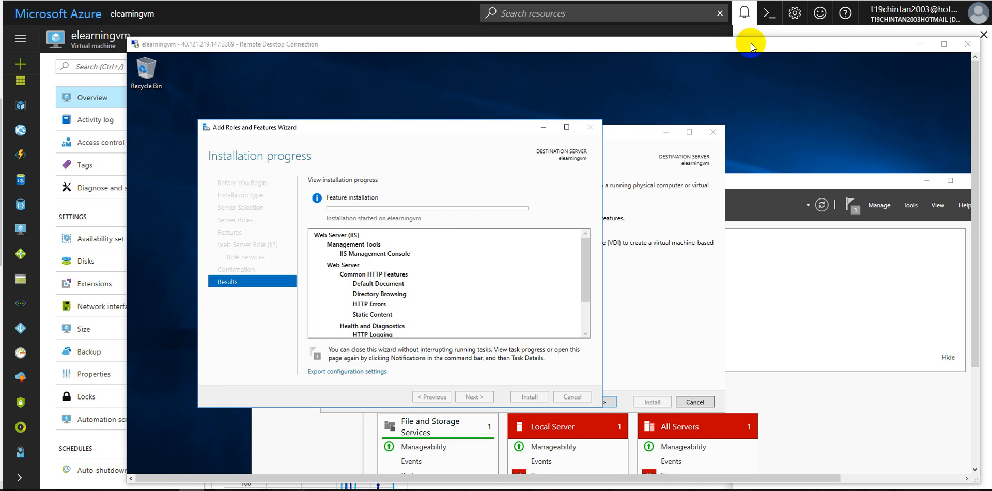
pyautogui.click(99, 124)
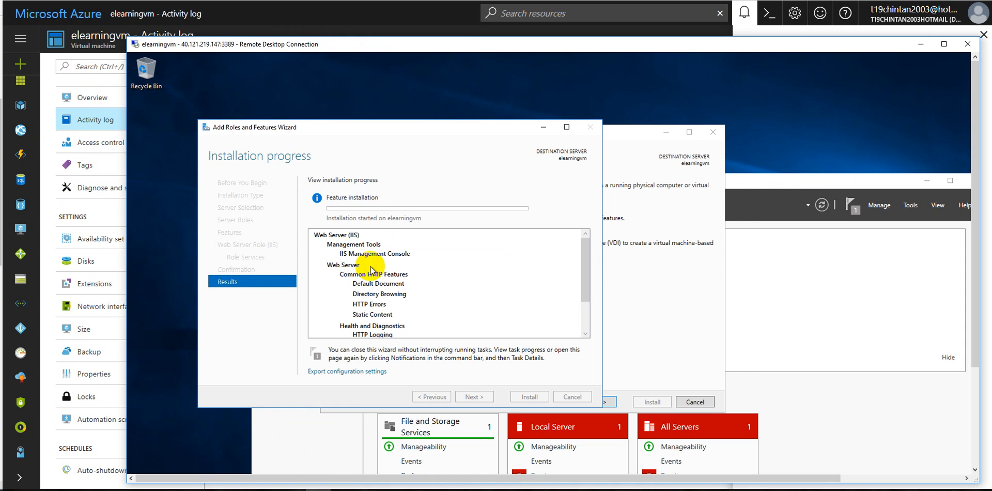
# Close the installation progress wizard in the remote session and open the Server Manager notifications
pyautogui.click(192, 490)
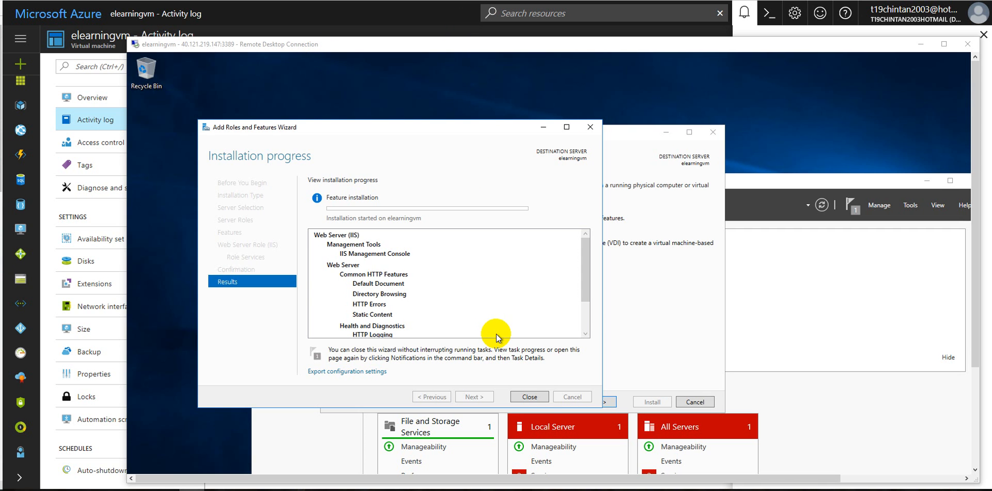
pyautogui.click(534, 400)
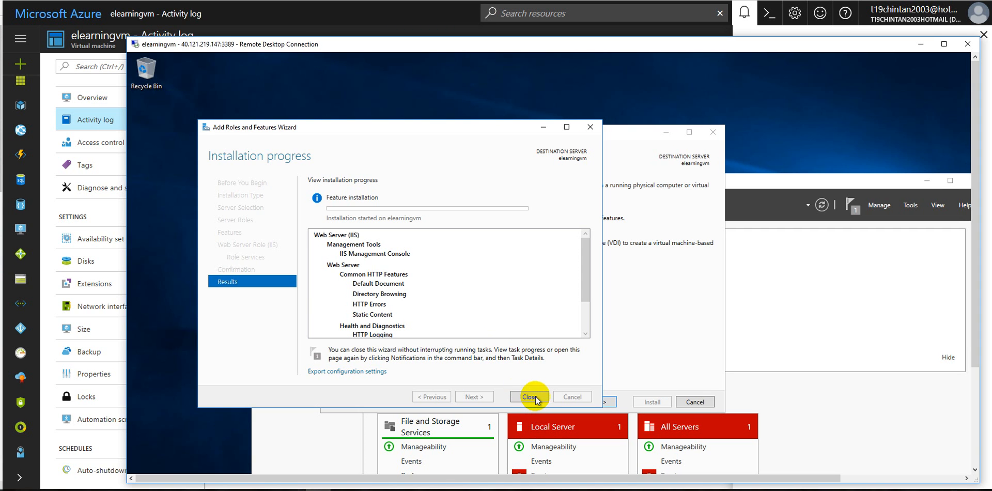
pyautogui.click(850, 209)
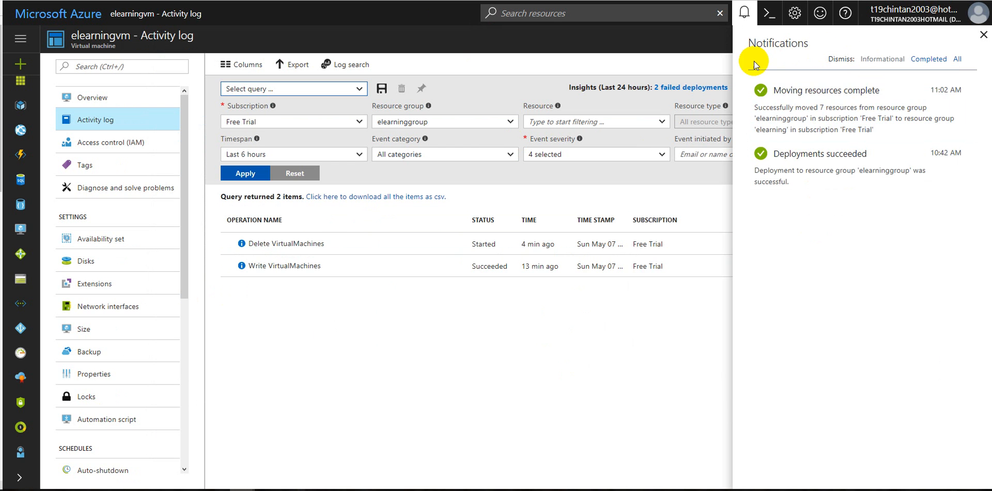
# Close the notifications and the activity log in the Azure portal to return to the dashboard
pyautogui.click(982, 35)
pyautogui.click(984, 44)
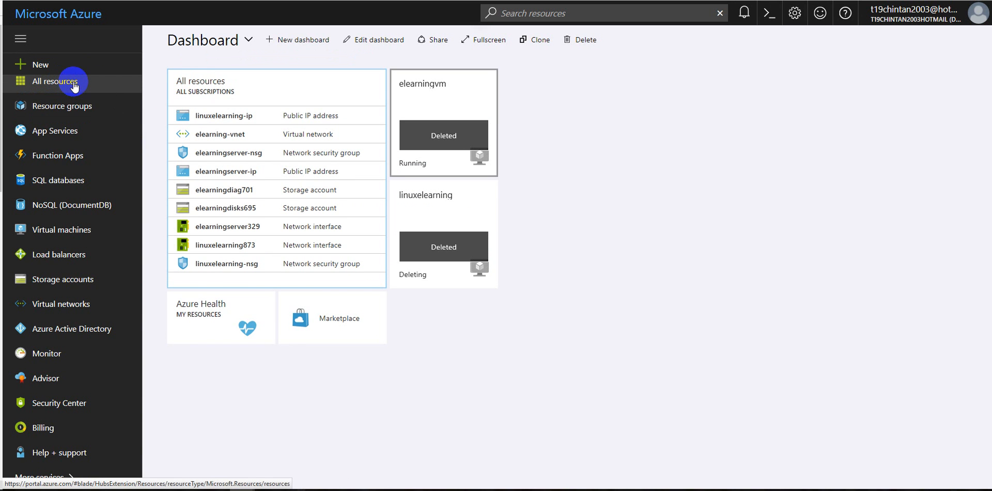
pyautogui.click(52, 80)
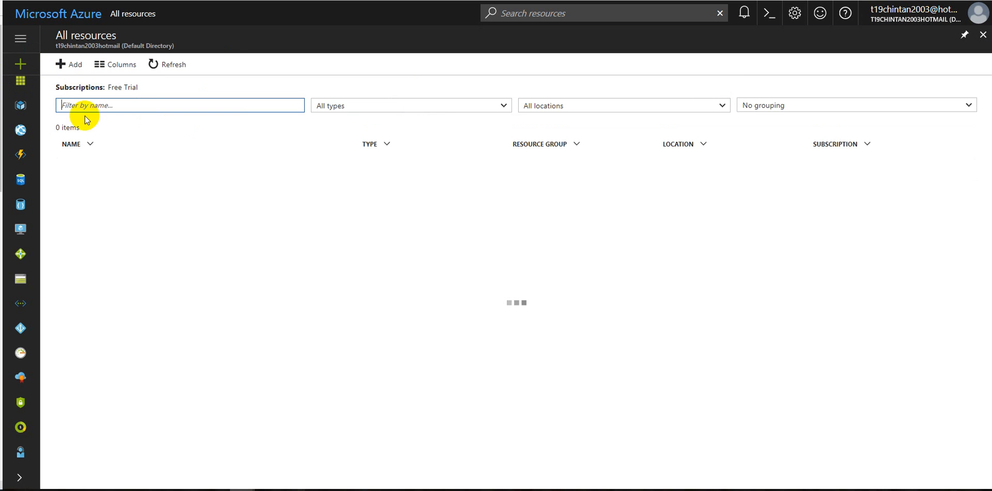
pyautogui.click(21, 39)
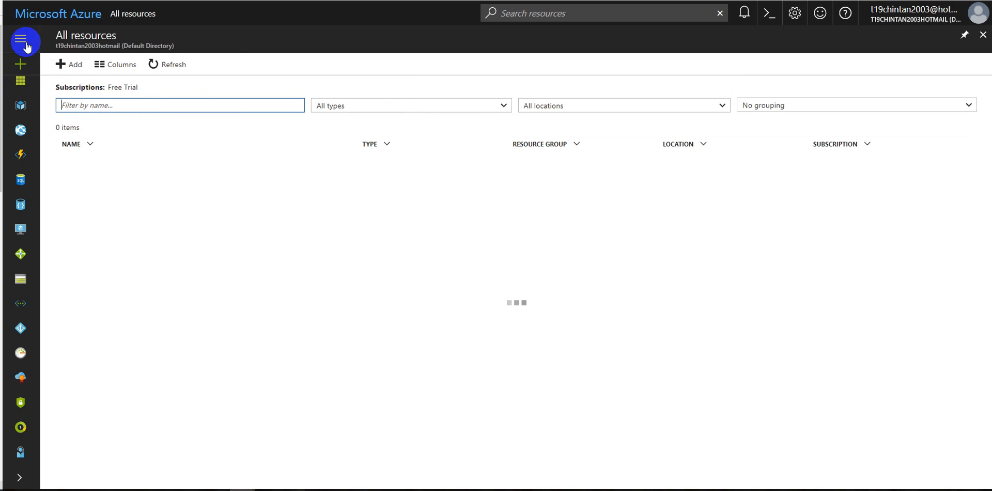
pyautogui.click(24, 65)
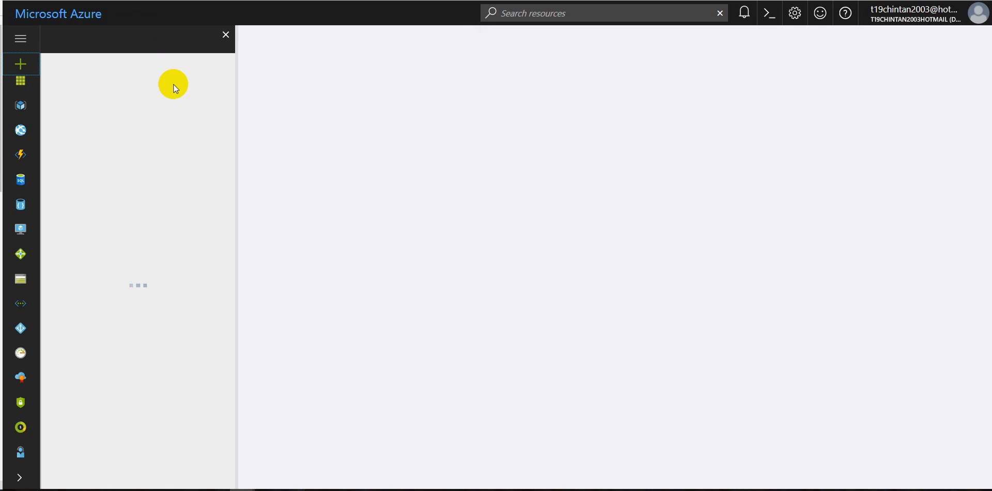
pyautogui.click(225, 36)
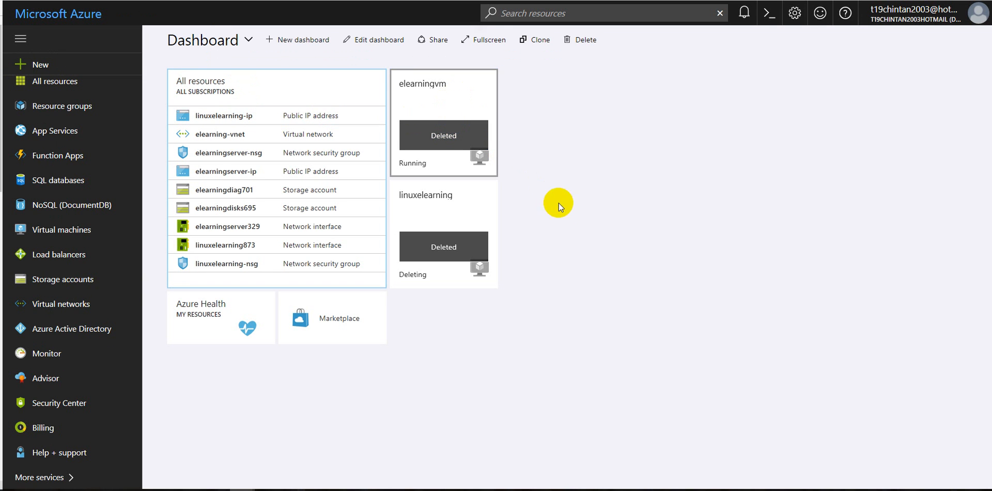
pyautogui.moveTo(458, 92)
pyautogui.click(451, 104)
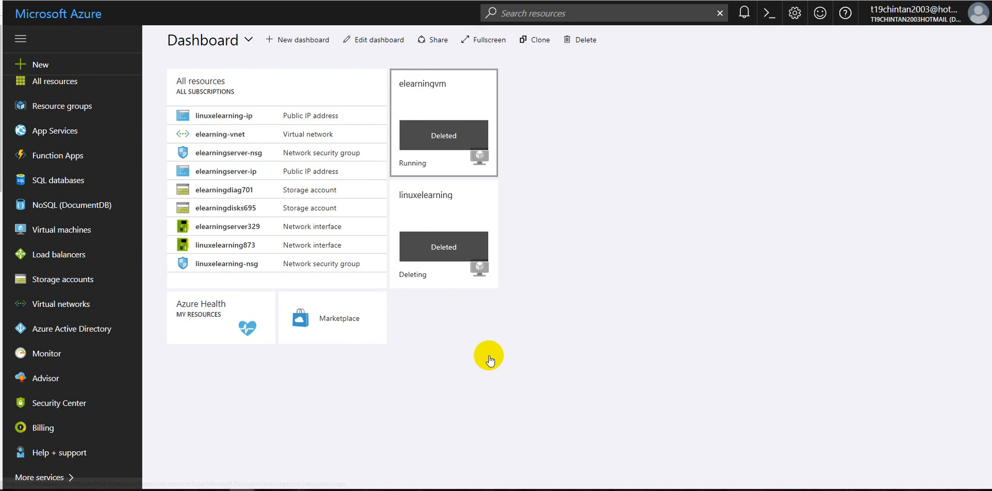
# Open the elearningvm virtual machine from the list of all resources
pyautogui.click(60, 81)
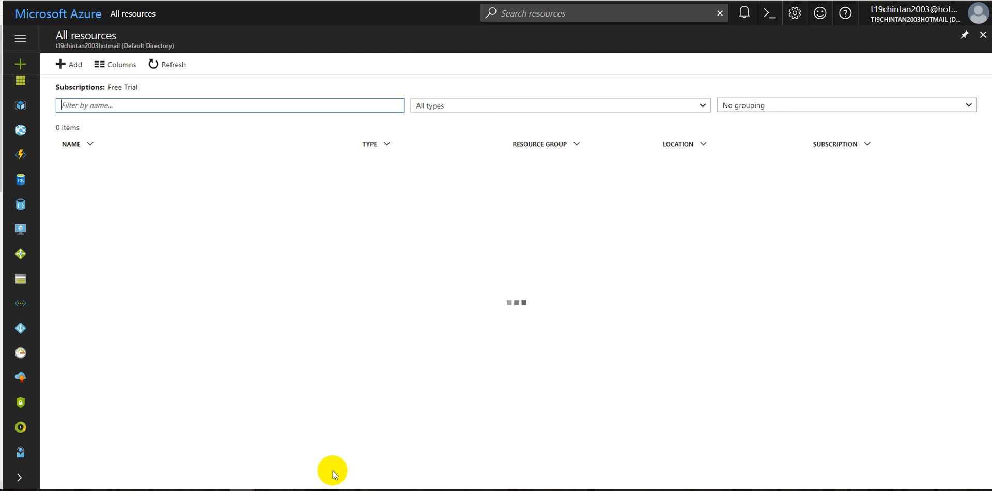
pyautogui.click(315, 487)
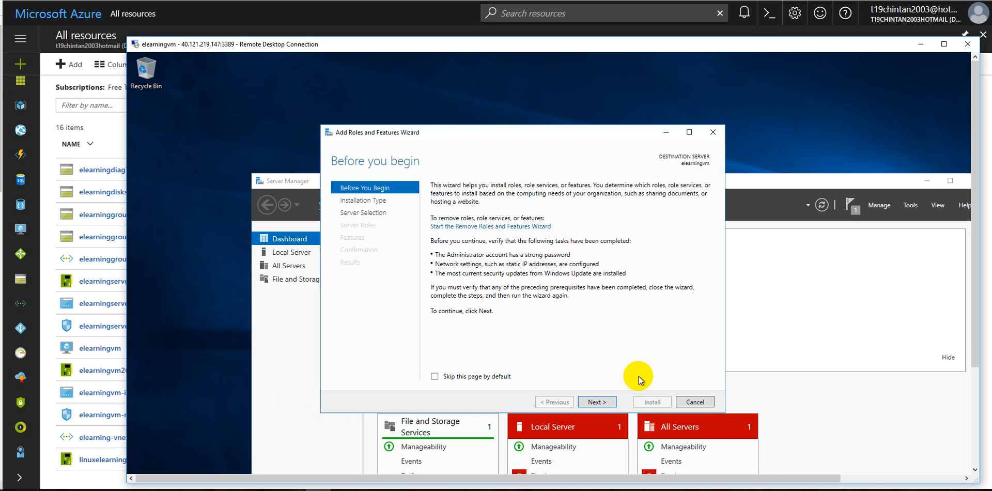
pyautogui.click(241, 488)
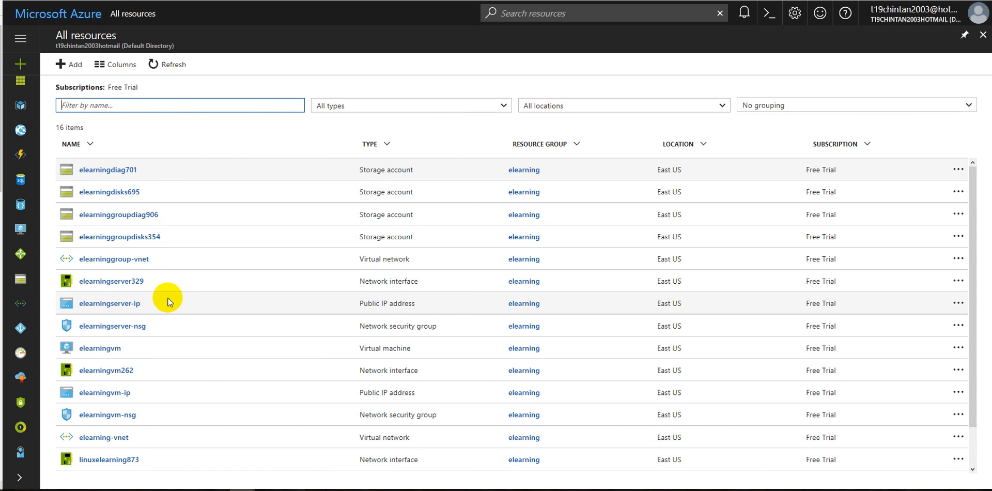
pyautogui.click(112, 350)
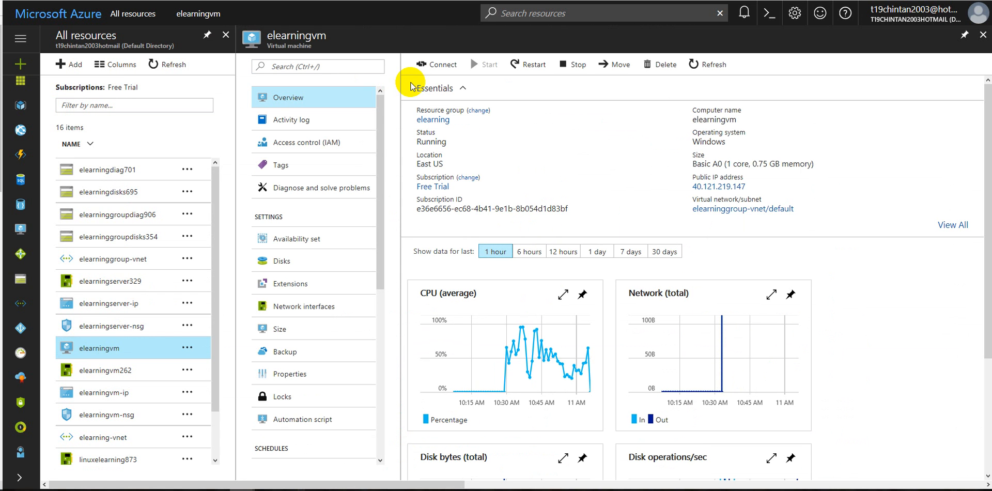
# Check the option to move elearningvm to another subscription and close the Move resources pane
pyautogui.click(611, 66)
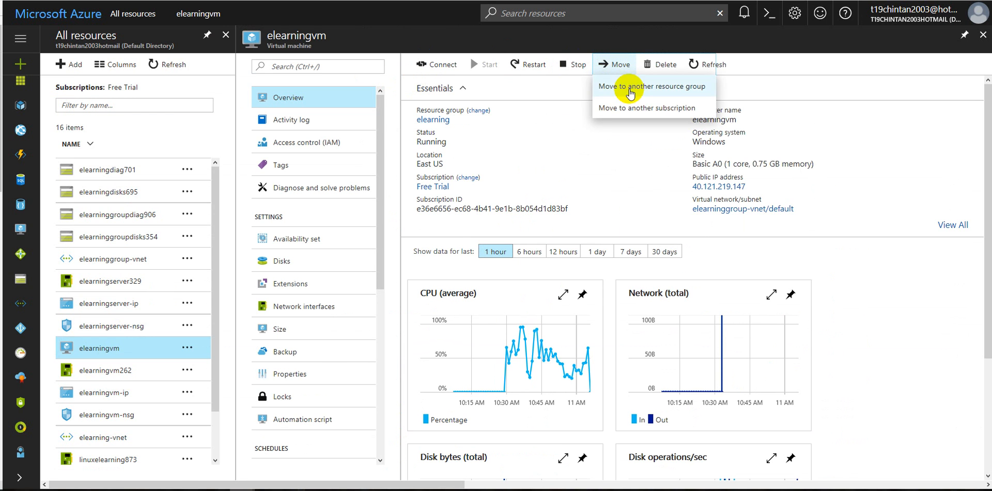
pyautogui.click(632, 110)
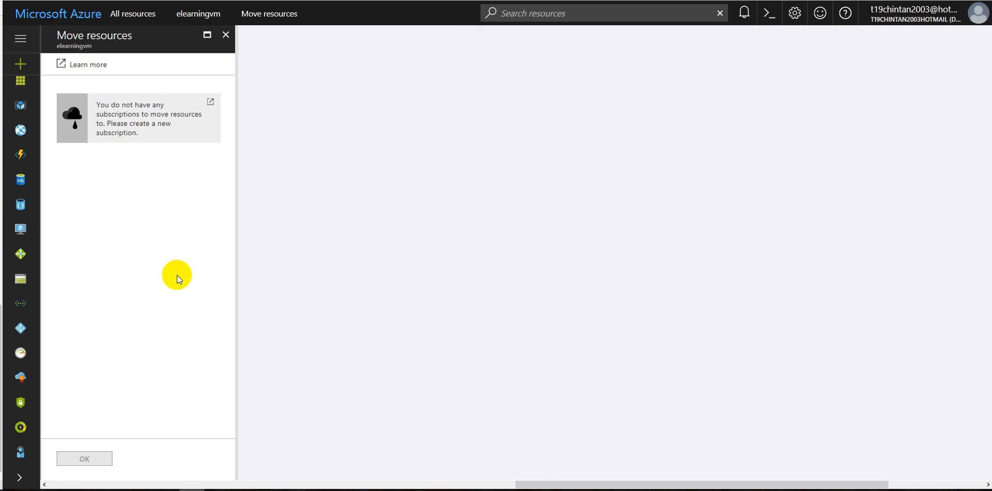
pyautogui.click(226, 34)
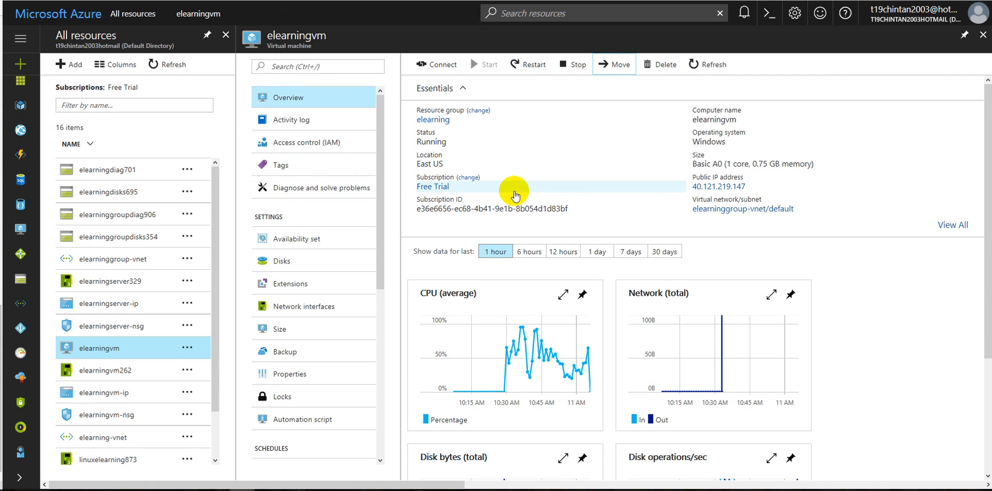
# Review the monitoring charts on the elearningvm overview and check the open remote desktop session
pyautogui.scroll(-3, 691, 231)
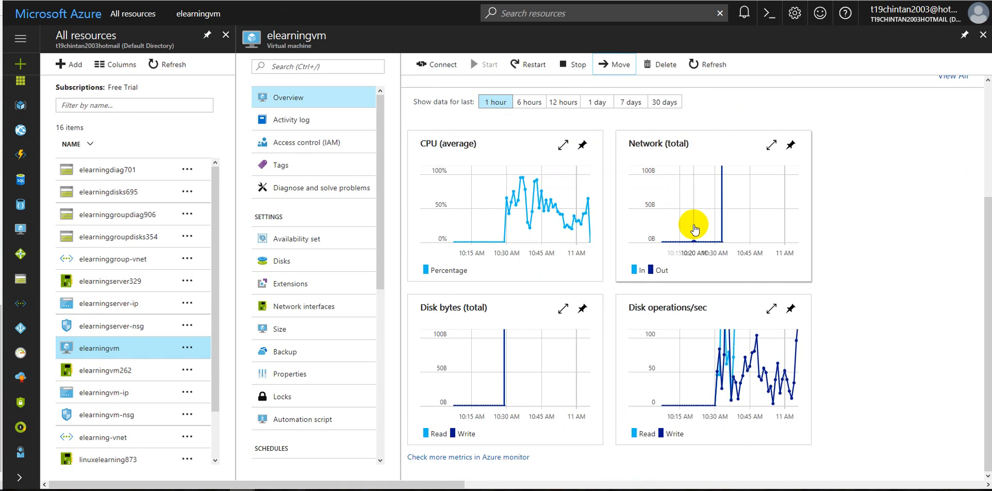
pyautogui.scroll(3, 694, 227)
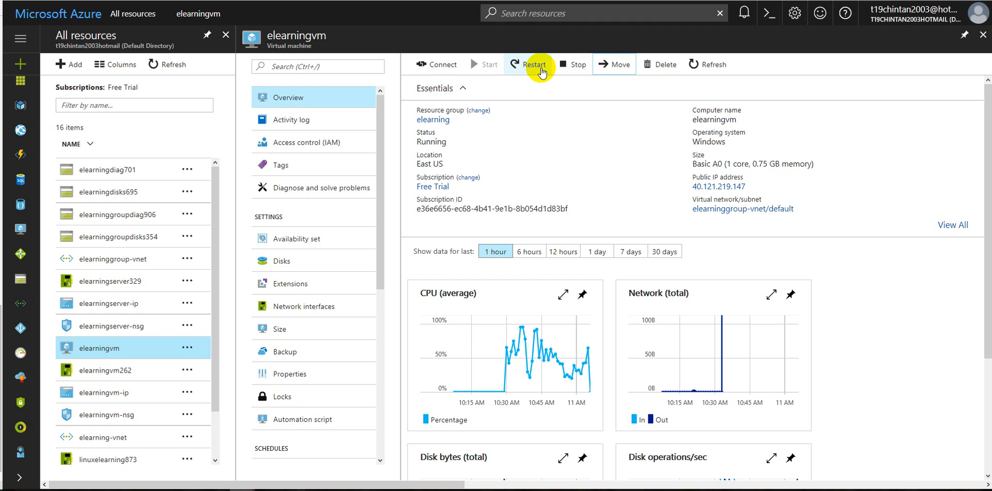
pyautogui.click(578, 66)
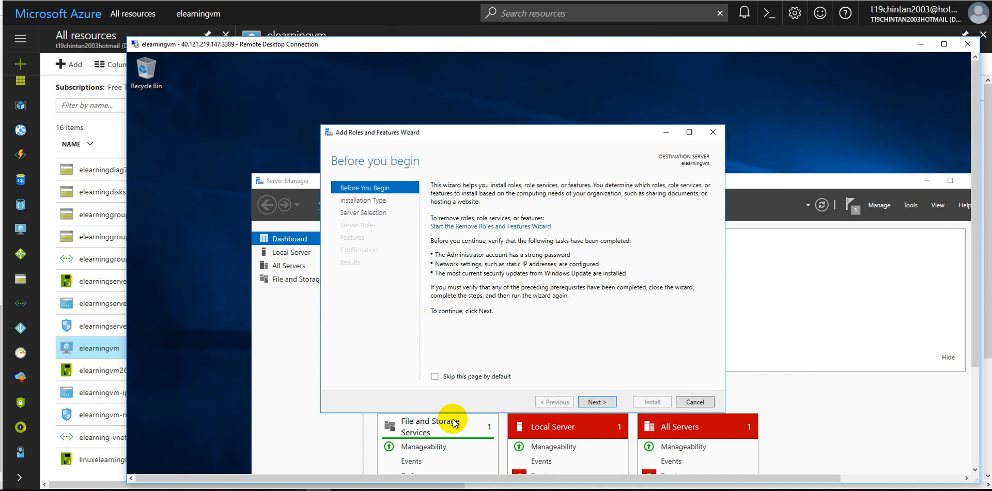
pyautogui.moveTo(974, 180); pyautogui.dragTo(970, 359)
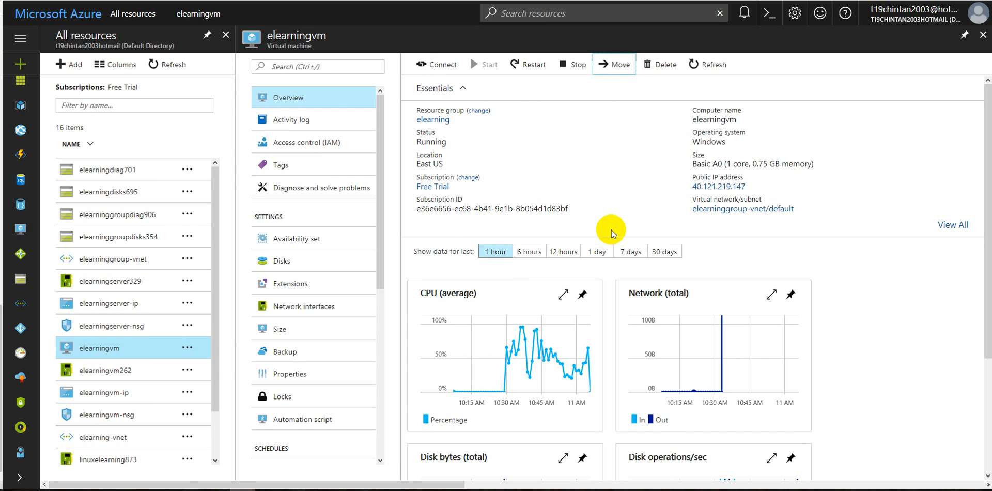
# Open the automation script of elearningvm and review its template and parameters code
pyautogui.click(293, 423)
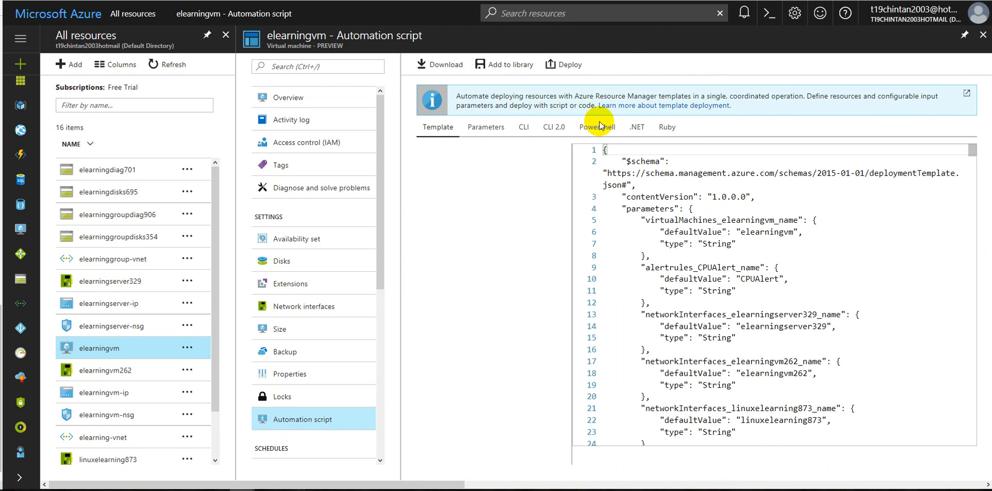
pyautogui.scroll(-5, 635, 239)
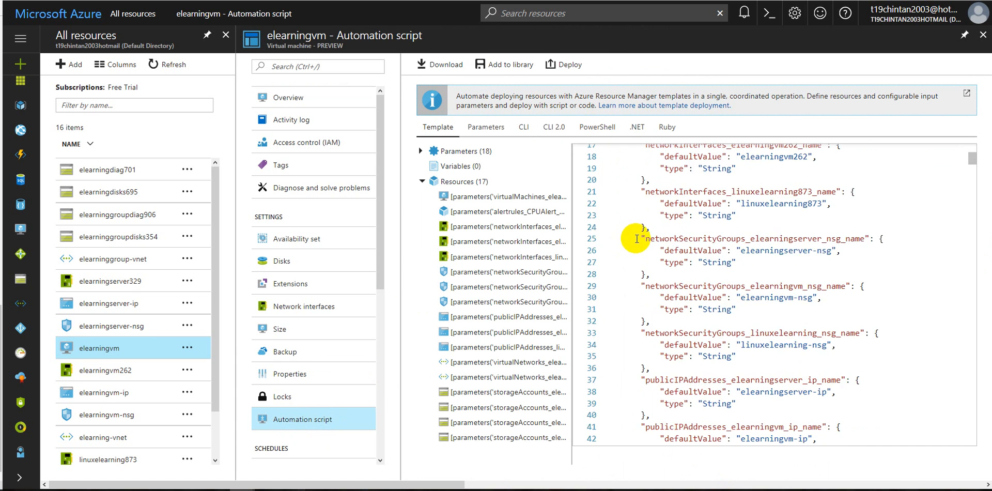
pyautogui.scroll(-4, 638, 241)
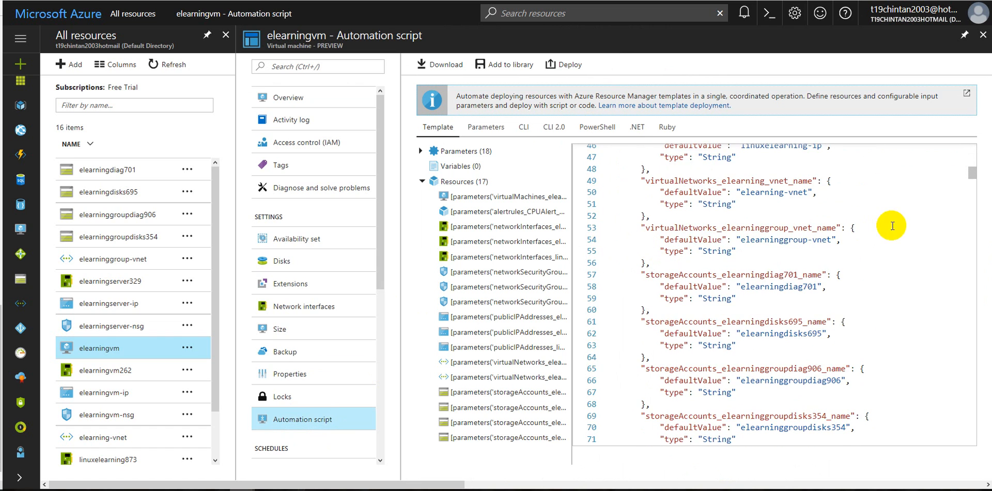
pyautogui.moveTo(966, 178); pyautogui.dragTo(967, 115)
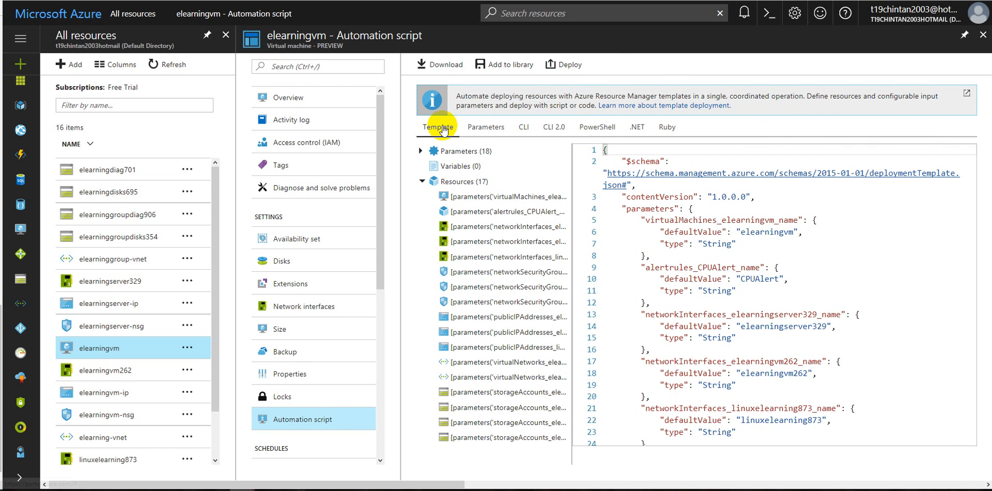
pyautogui.click(486, 127)
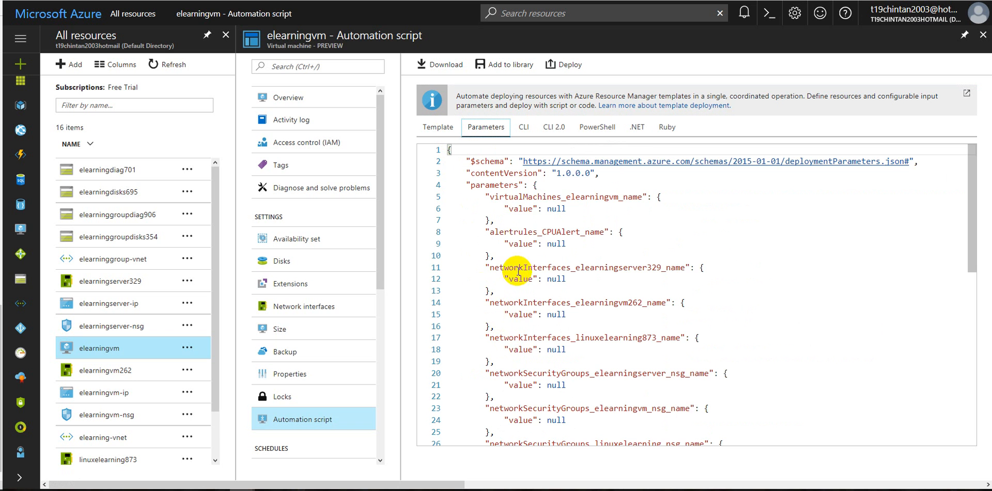
pyautogui.scroll(-10, 523, 305)
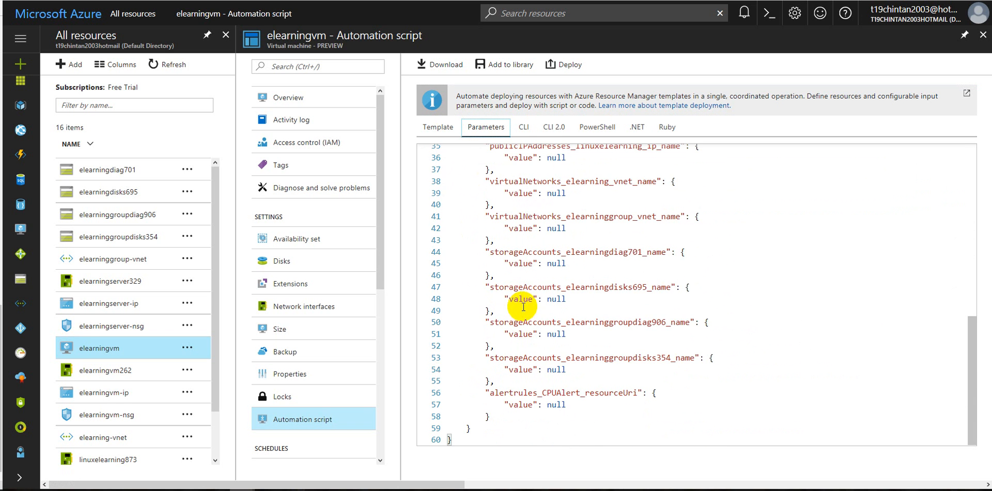
# Review the CLI and CLI 2.0 versions of the deployment script
pyautogui.click(519, 130)
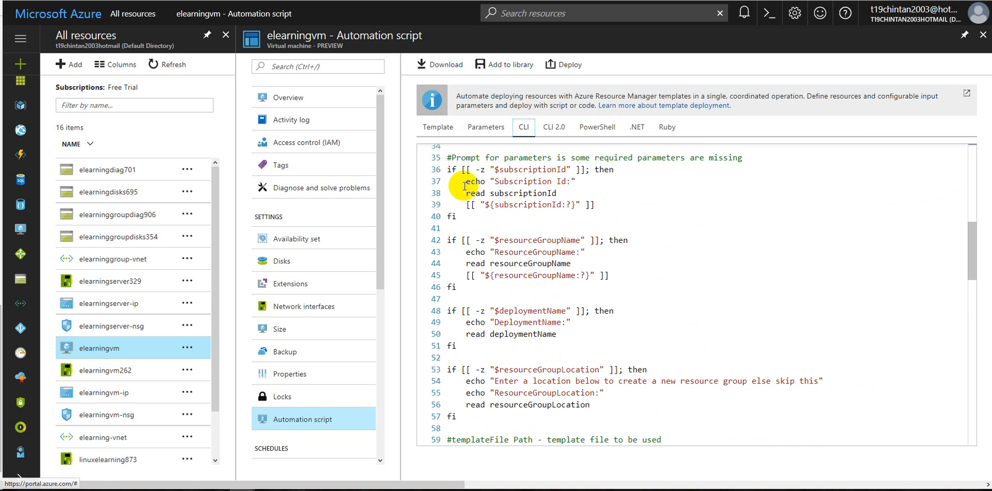
pyautogui.scroll(-3, 537, 319)
pyautogui.scroll(-12, 537, 318)
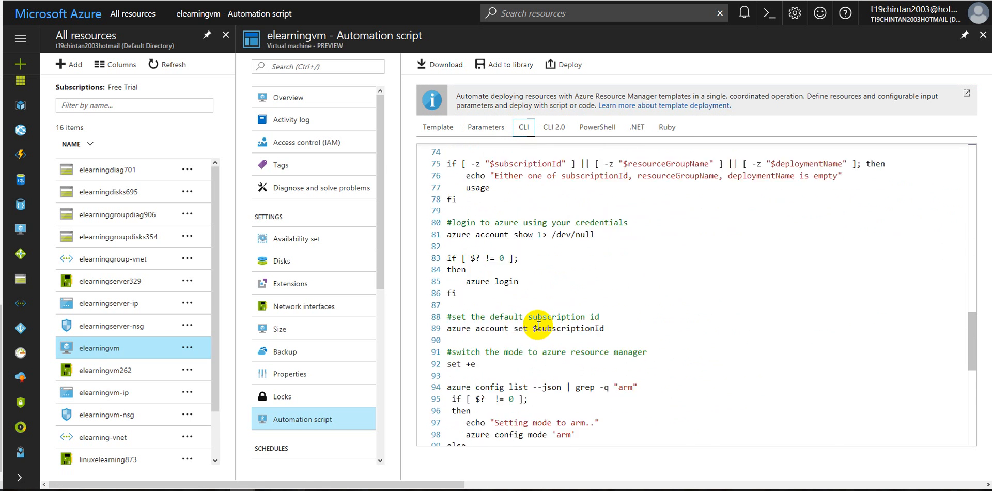
pyautogui.scroll(-2, 538, 323)
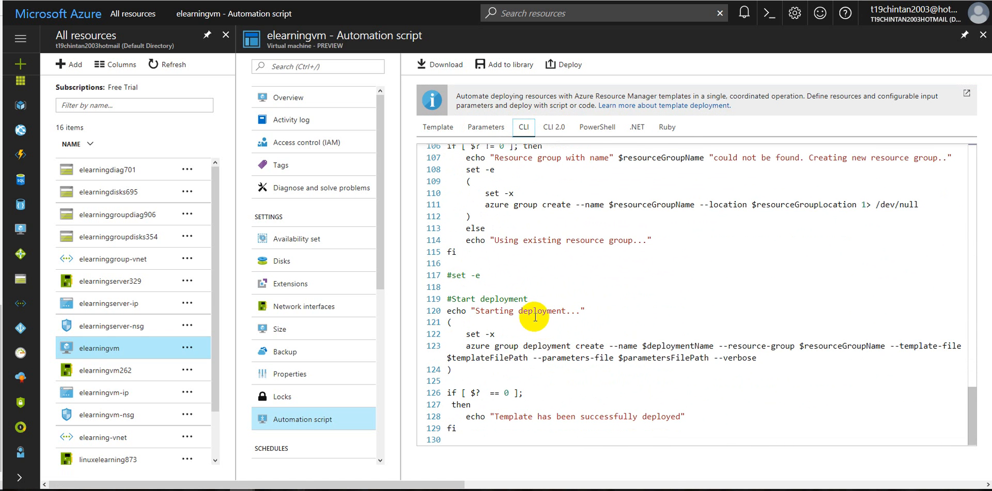
pyautogui.click(556, 128)
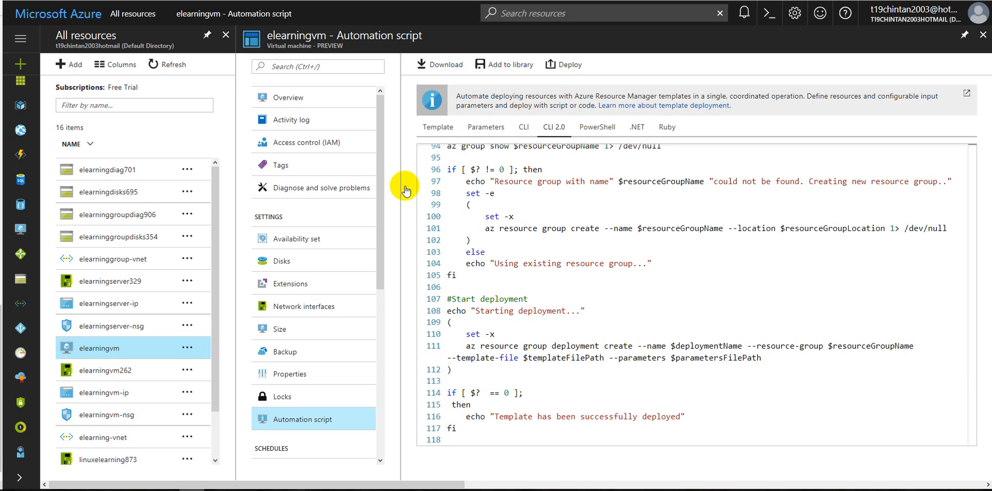
# Examine the PowerShell deployment script, from its parameter definitions to the sign-in and resource group sections
pyautogui.click(604, 129)
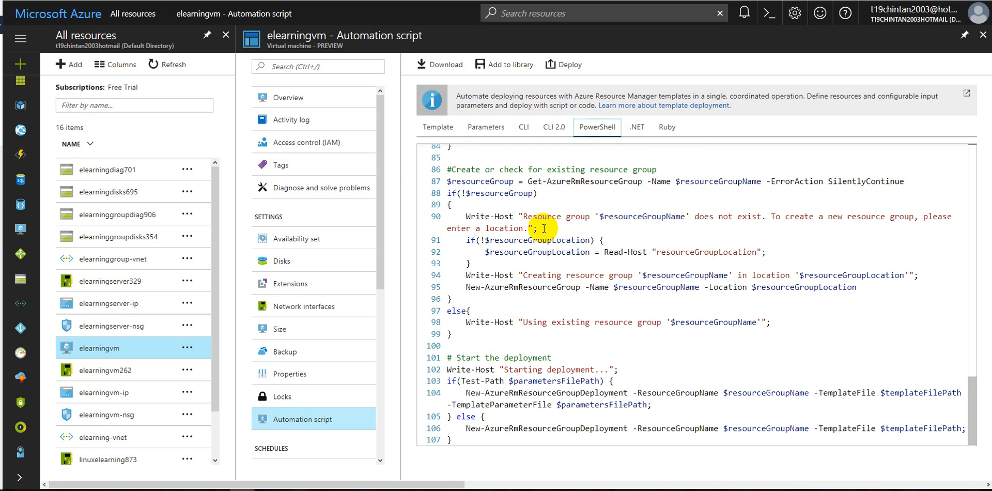
pyautogui.scroll(10, 544, 328)
pyautogui.scroll(12, 543, 326)
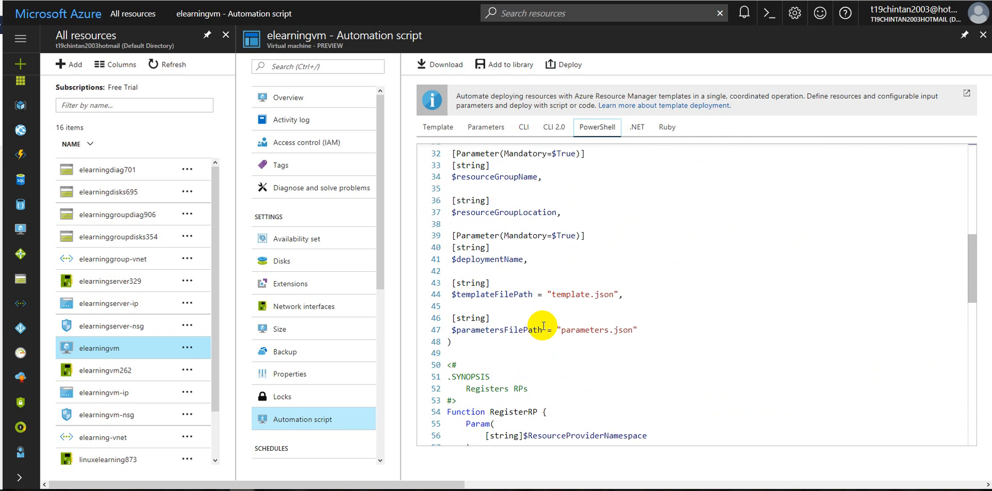
pyautogui.scroll(-6, 544, 325)
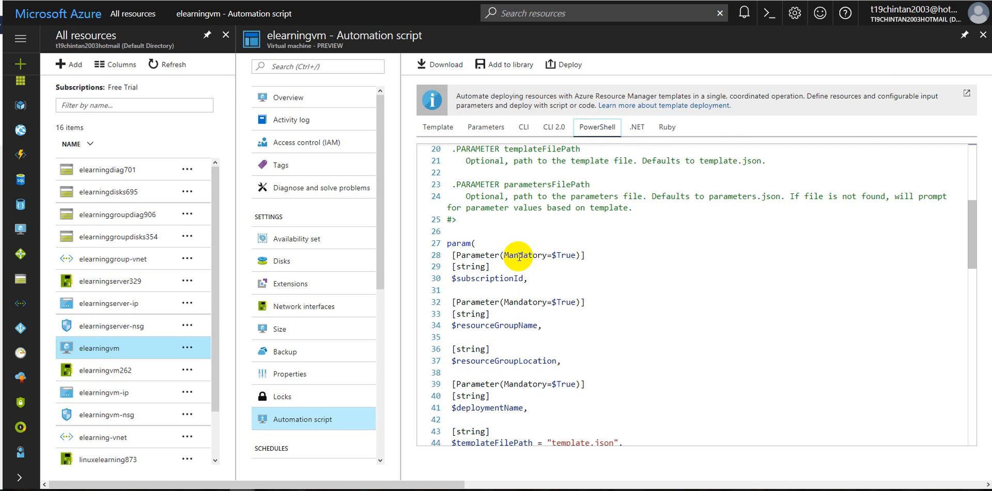
pyautogui.scroll(-2, 542, 269)
pyautogui.scroll(-2, 548, 284)
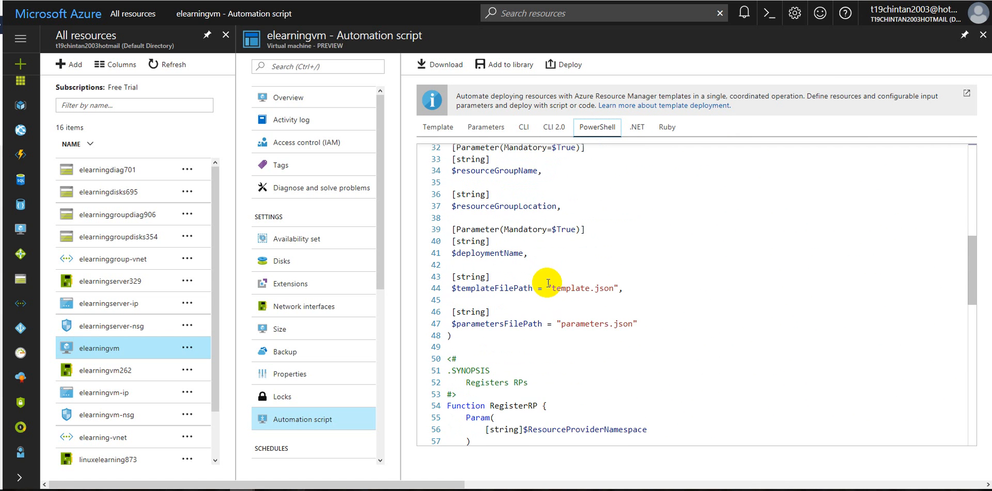
pyautogui.scroll(-2, 604, 331)
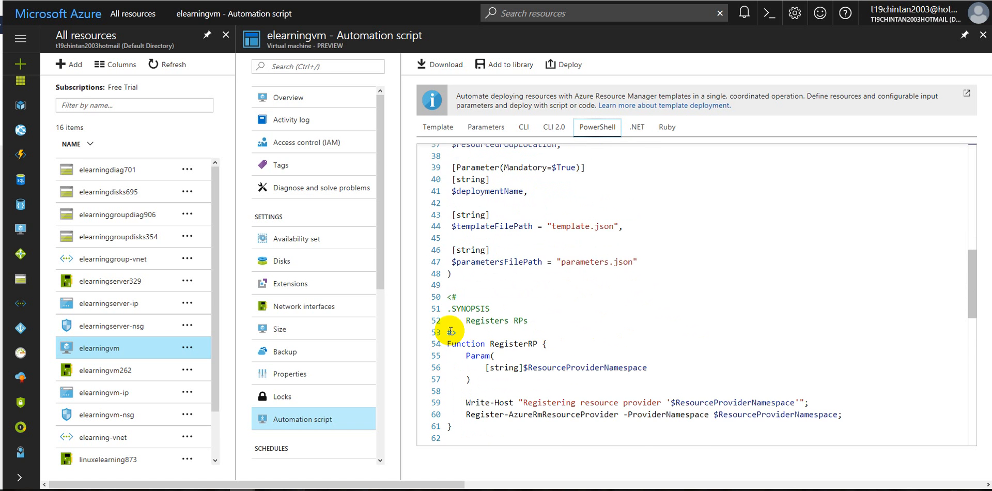
pyautogui.scroll(-4, 641, 337)
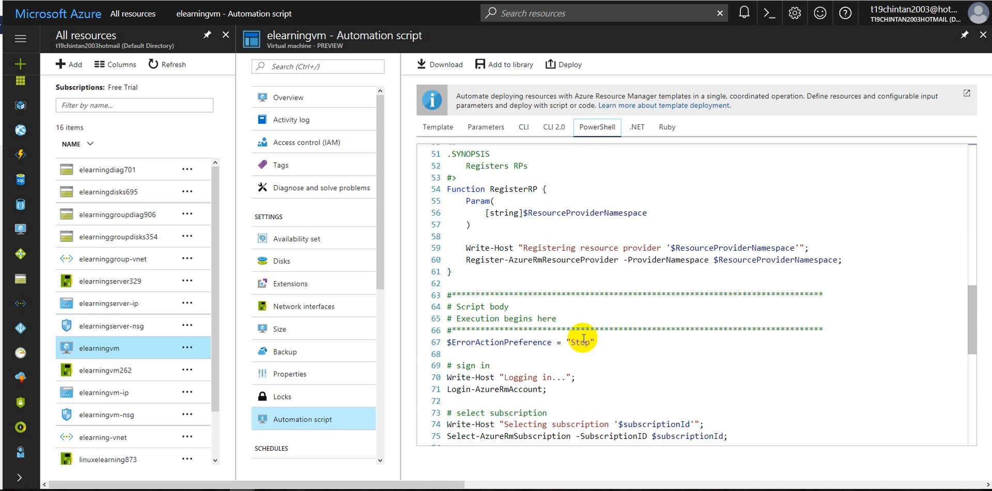
pyautogui.scroll(-5, 578, 337)
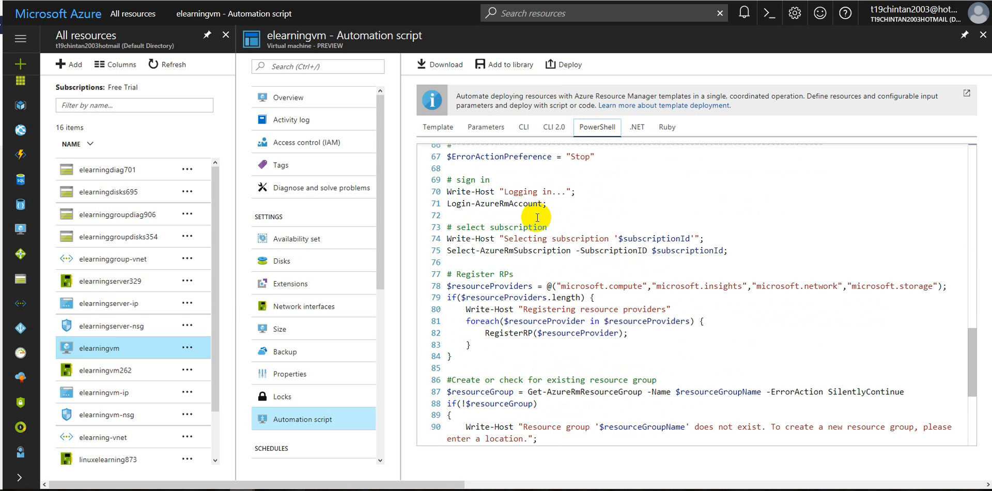
# Review the .NET and Ruby versions of the deployment script
pyautogui.click(636, 131)
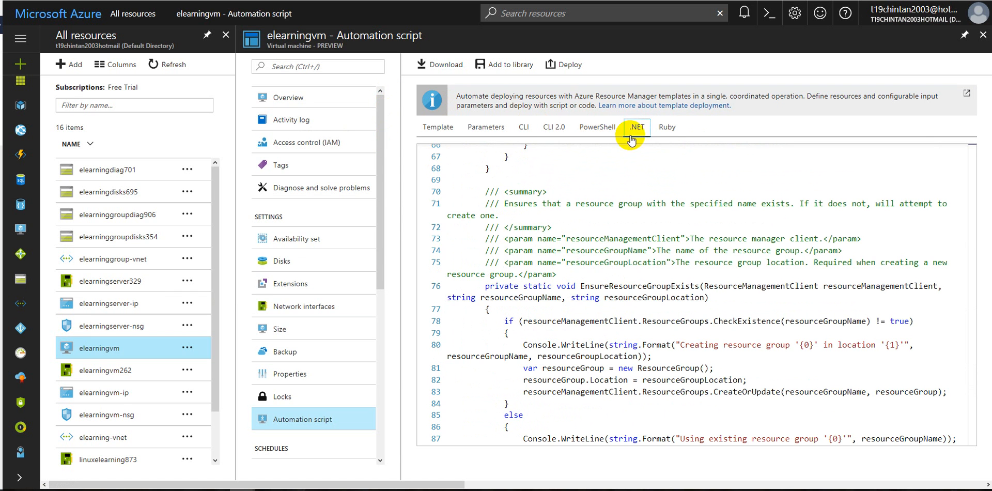
pyautogui.click(582, 277)
pyautogui.scroll(2, 584, 281)
pyautogui.scroll(15, 584, 282)
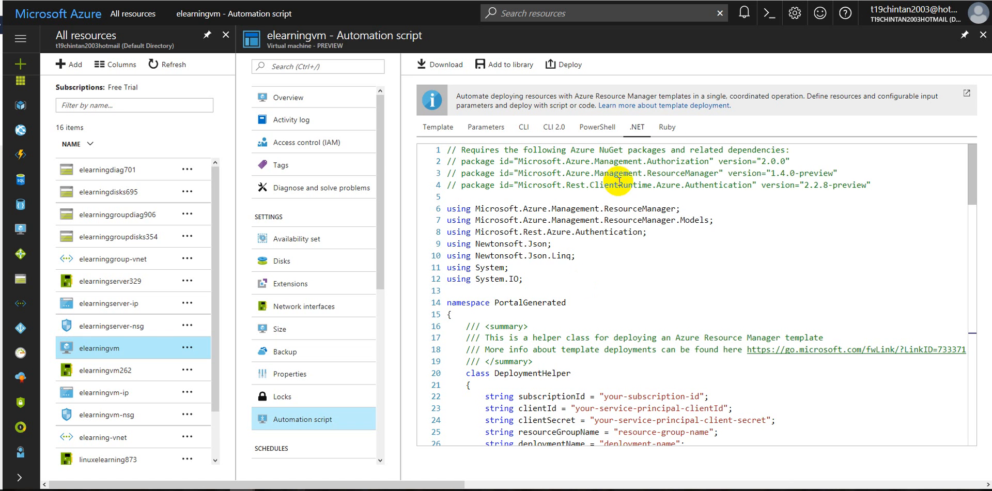
pyautogui.click(667, 126)
pyautogui.scroll(-3, 492, 294)
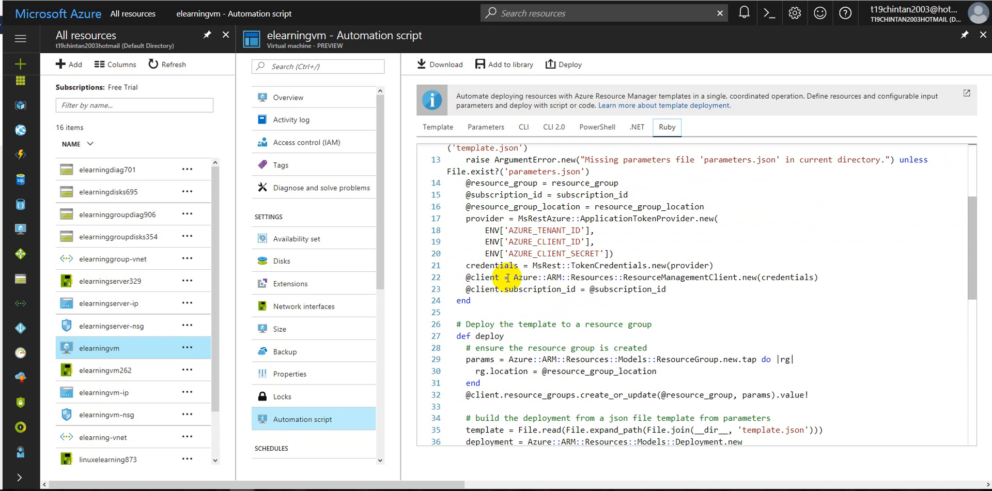
# Return to the template code and download the exported template, saving ExportedTemplate-elearning.zip to disk
pyautogui.click(459, 129)
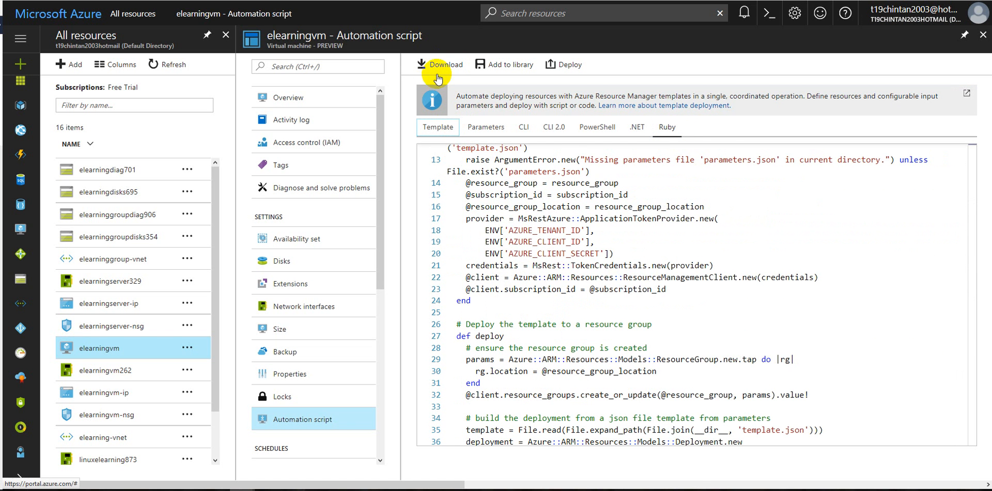
pyautogui.click(438, 64)
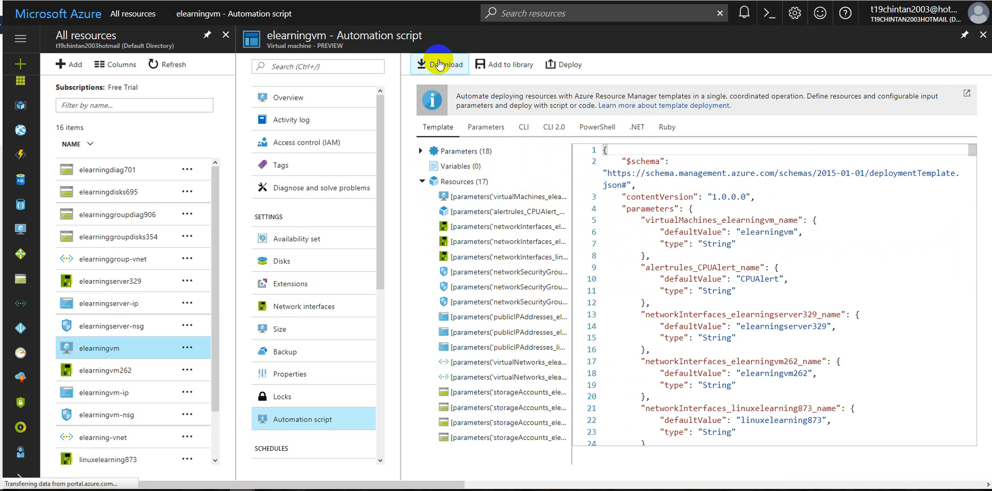
pyautogui.click(102, 234)
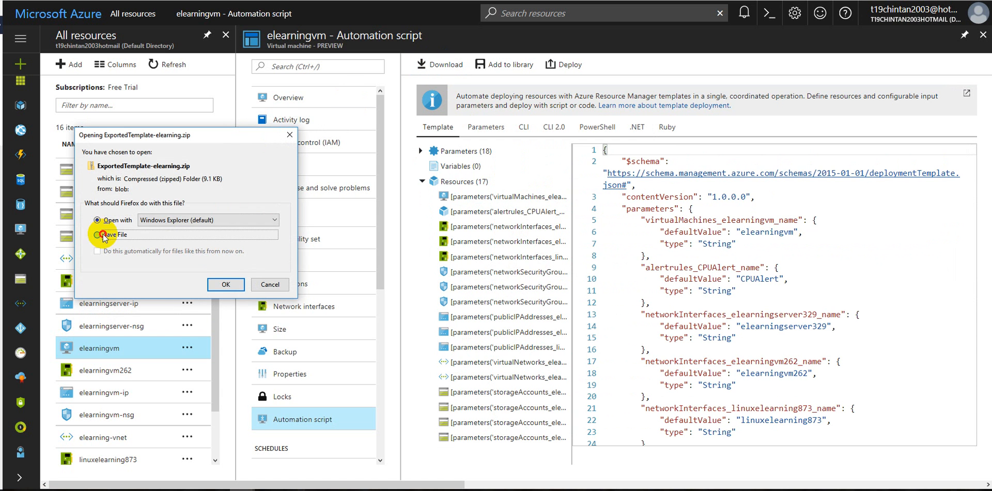
pyautogui.click(222, 286)
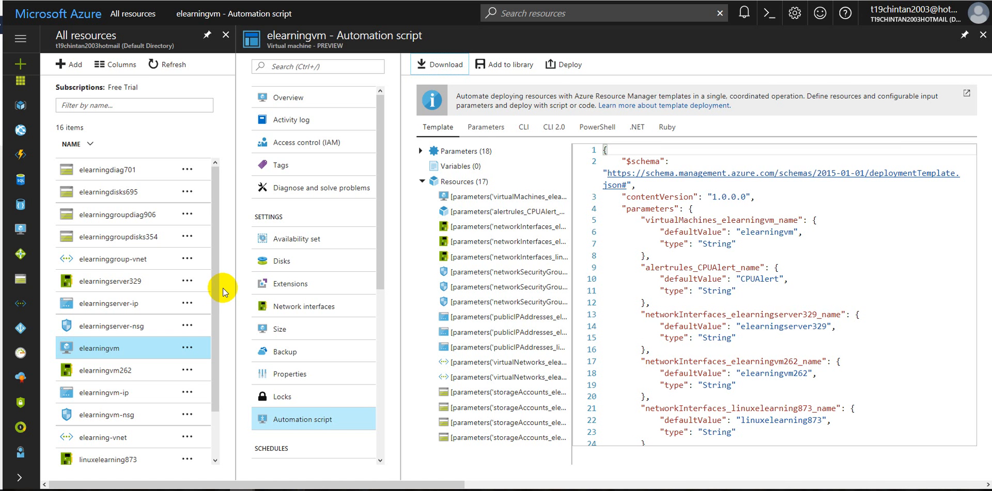
# Compare the available sizes for elearningvm and resize it to A1 Basic with 1 core and 1.75 GB of memory
pyautogui.click(287, 330)
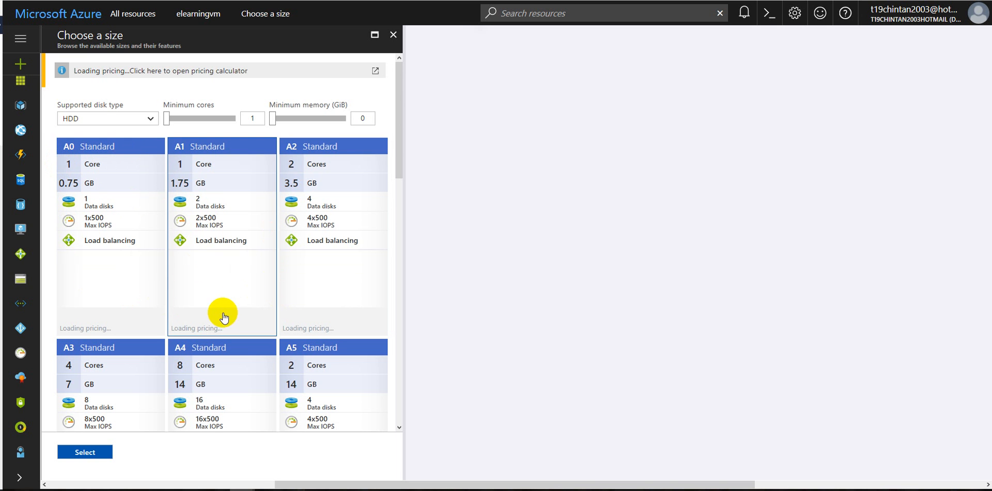
pyautogui.scroll(-6, 270, 278)
pyautogui.scroll(4, 289, 362)
pyautogui.scroll(3, 298, 282)
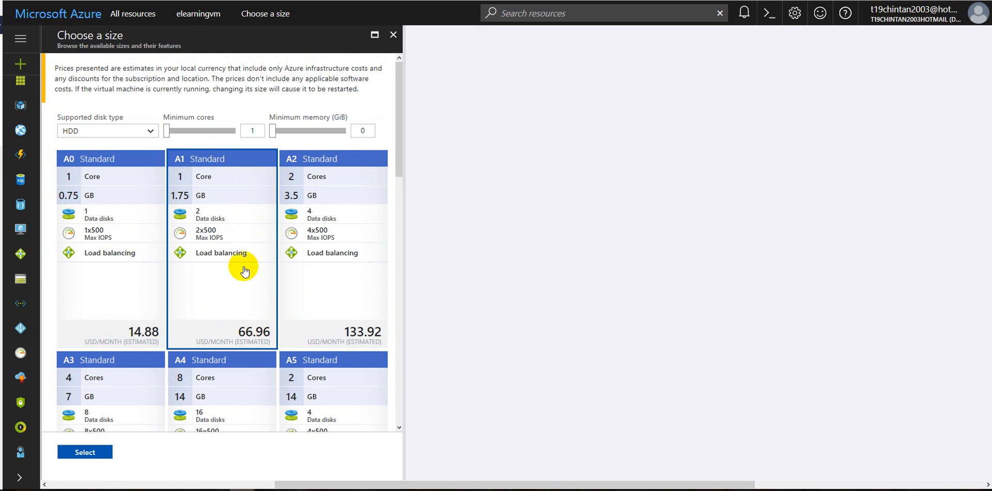
pyautogui.scroll(-6, 238, 310)
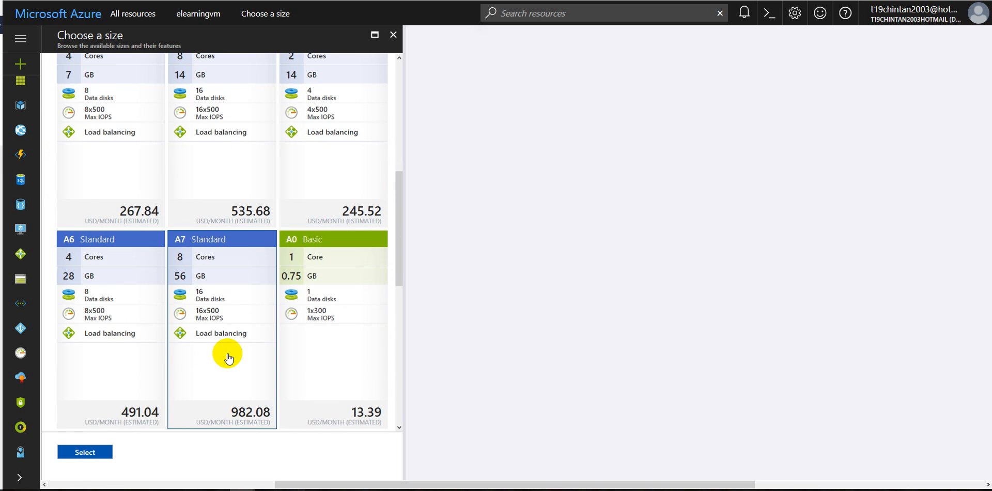
pyautogui.scroll(-2, 207, 372)
pyautogui.scroll(-4, 129, 362)
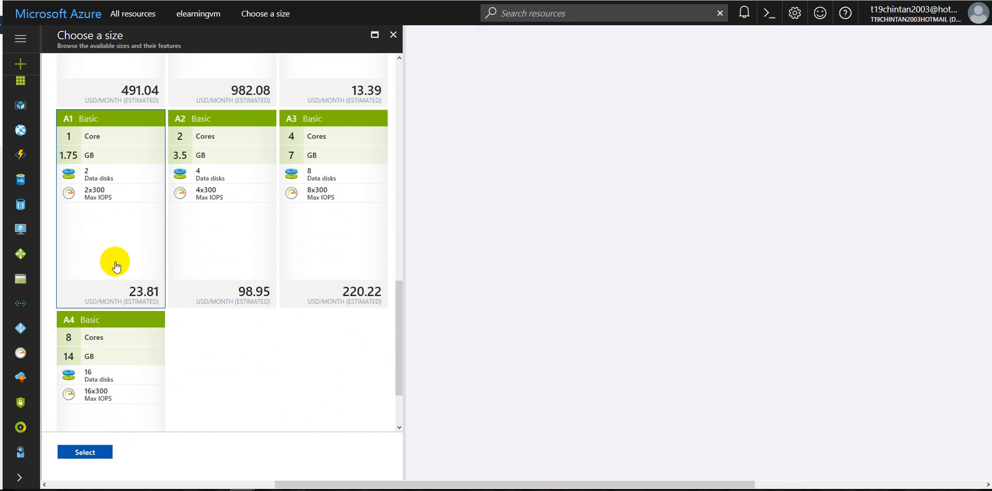
pyautogui.click(117, 222)
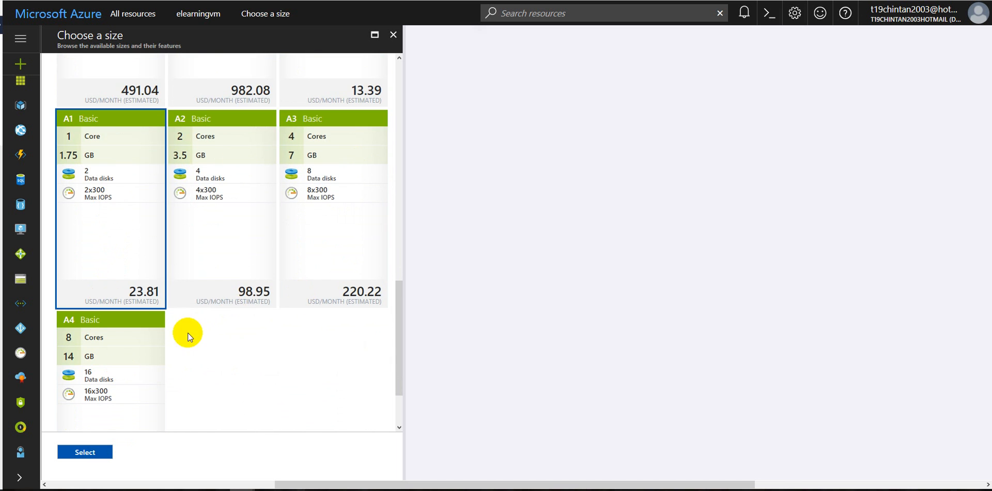
pyautogui.scroll(12, 168, 380)
pyautogui.scroll(-6, 170, 377)
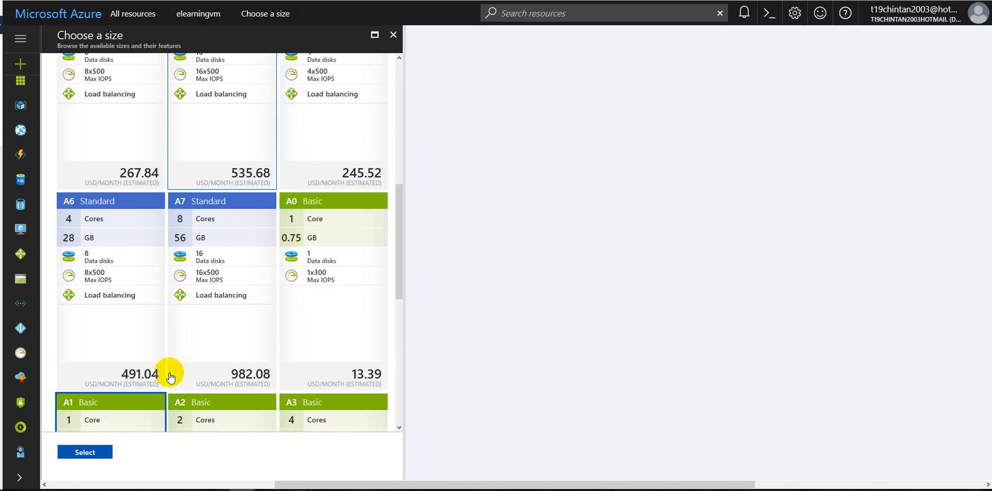
pyautogui.scroll(-5, 168, 375)
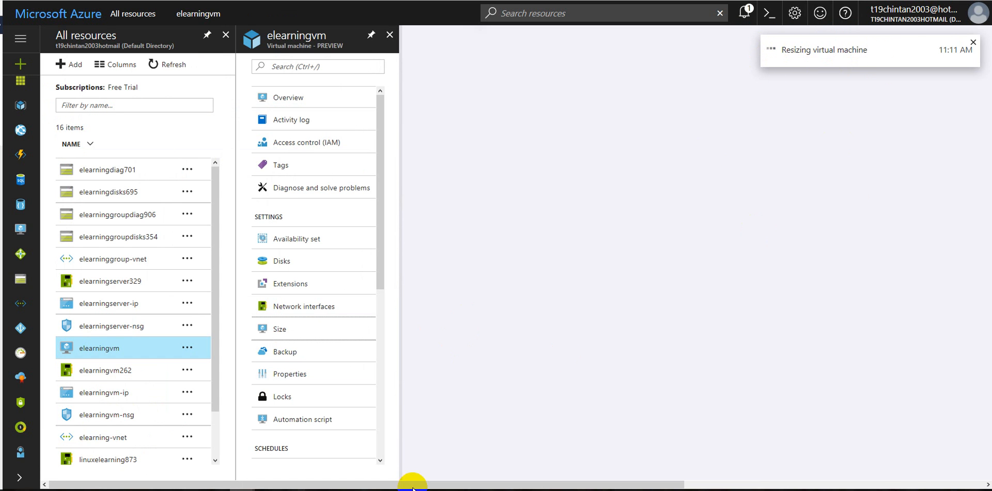
# Reopen the size choices for elearningvm and check the progress of the resize operation in the notifications
pyautogui.click(318, 489)
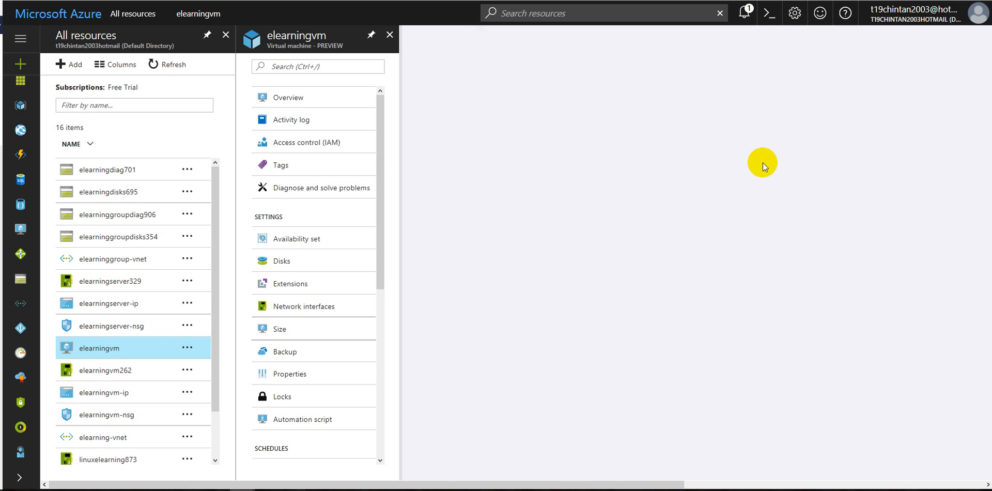
pyautogui.click(327, 330)
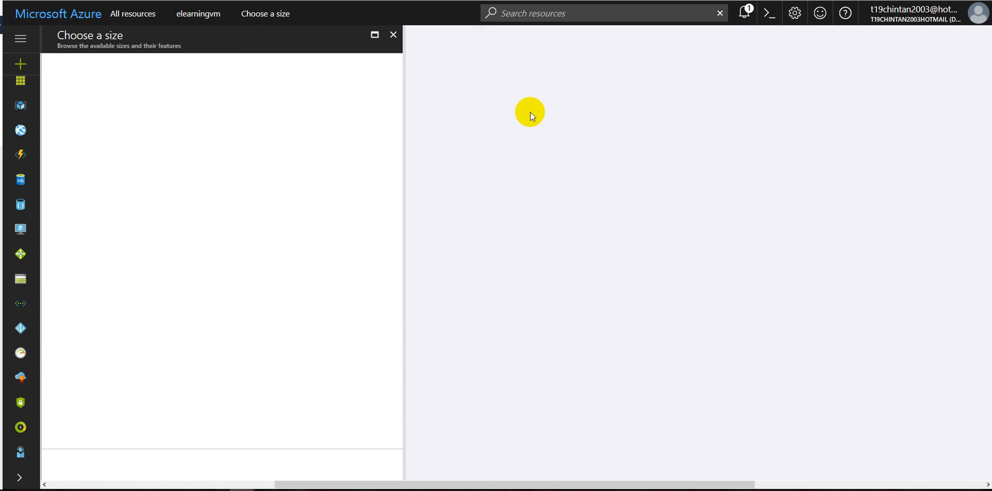
pyautogui.click(747, 12)
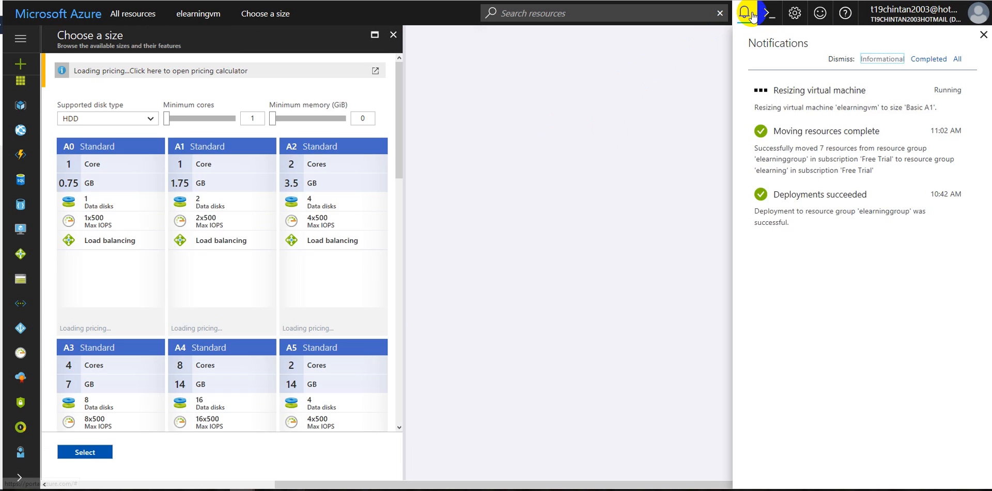
pyautogui.click(806, 97)
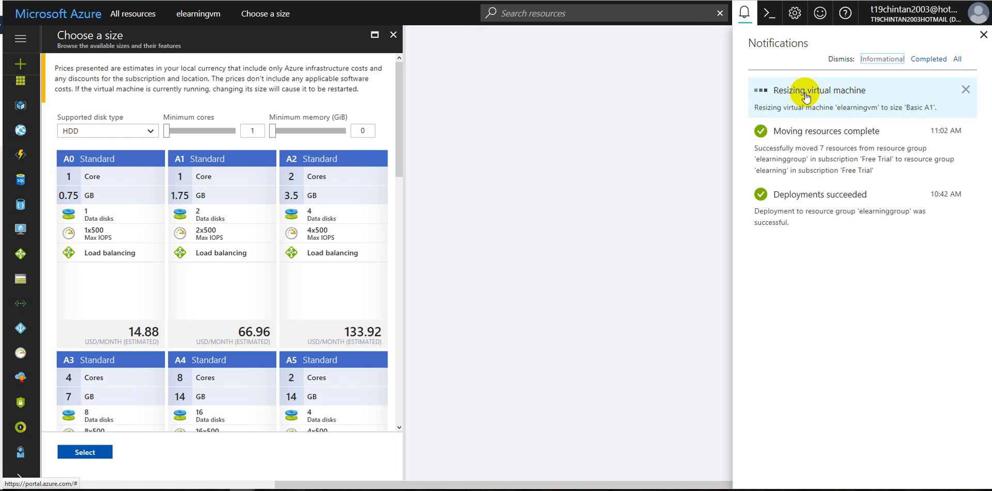
# Review the available Standard and Basic virtual machine sizes and their monthly prices, through to A4 Basic
pyautogui.click(175, 237)
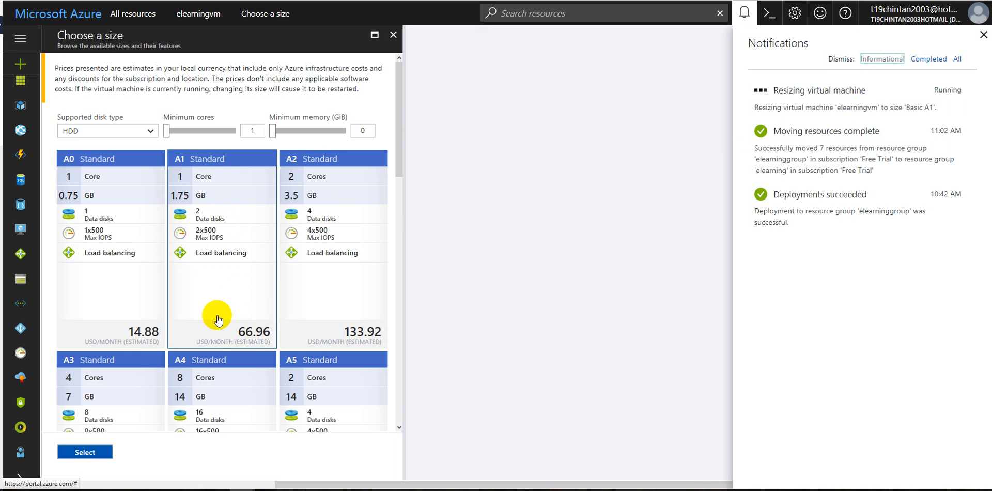
pyautogui.scroll(-1, 264, 330)
pyautogui.scroll(-6, 264, 329)
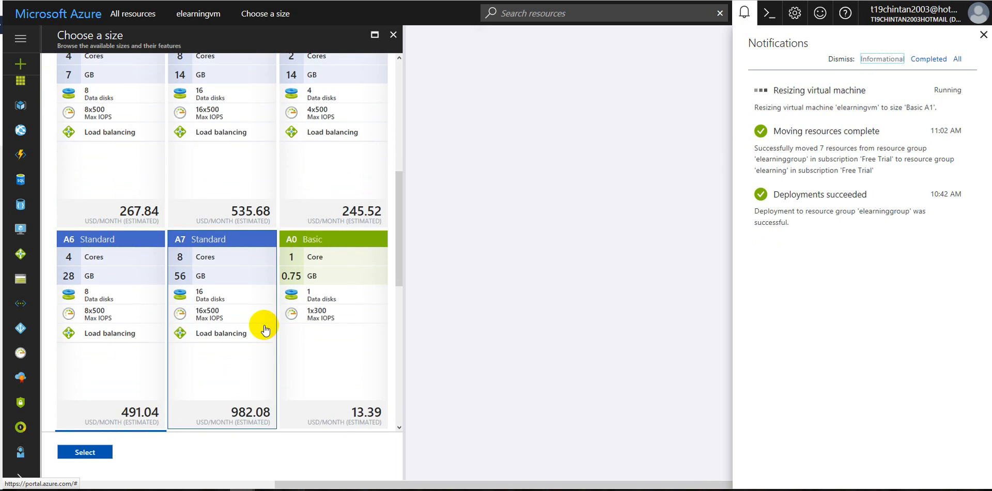
pyautogui.scroll(-8, 234, 295)
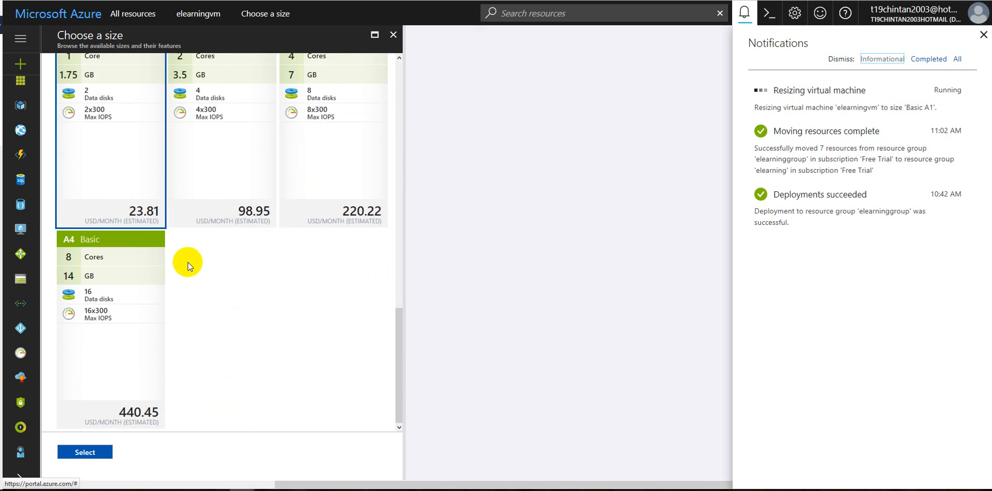
pyautogui.scroll(4, 188, 258)
pyautogui.scroll(-1, 156, 293)
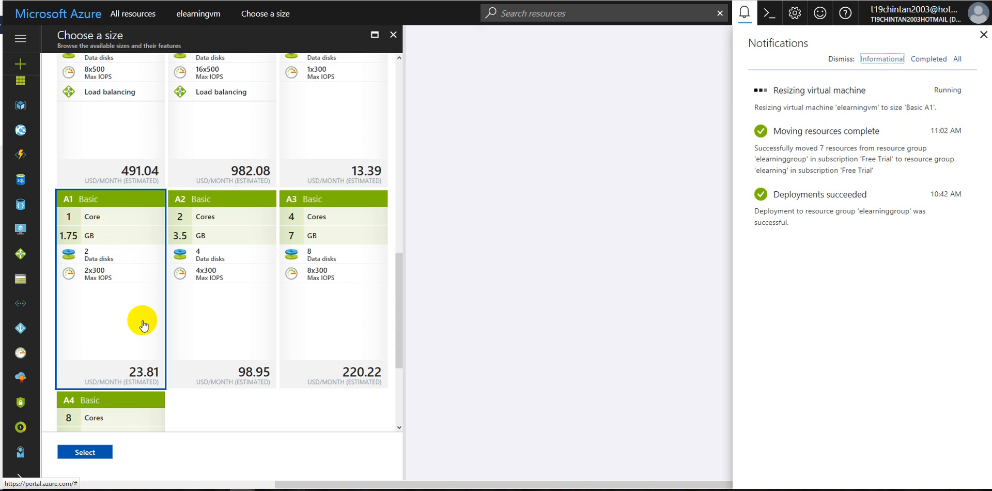
# Switch to the Remote Desktop session for elearningvm and cancel its reconnection attempt
pyautogui.click(147, 409)
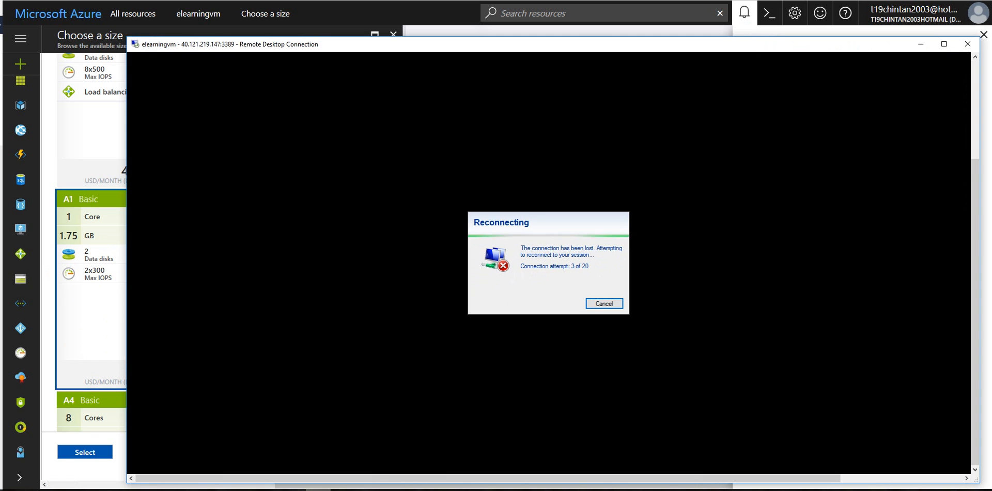
pyautogui.click(603, 304)
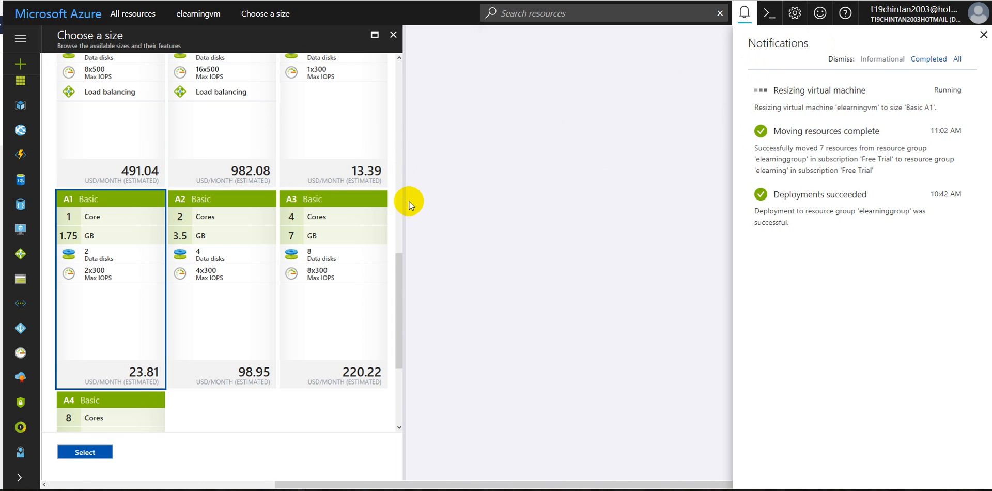
# Sort the All resources list by name in ascending order, open the elearningvm overview and close the notifications
pyautogui.click(22, 40)
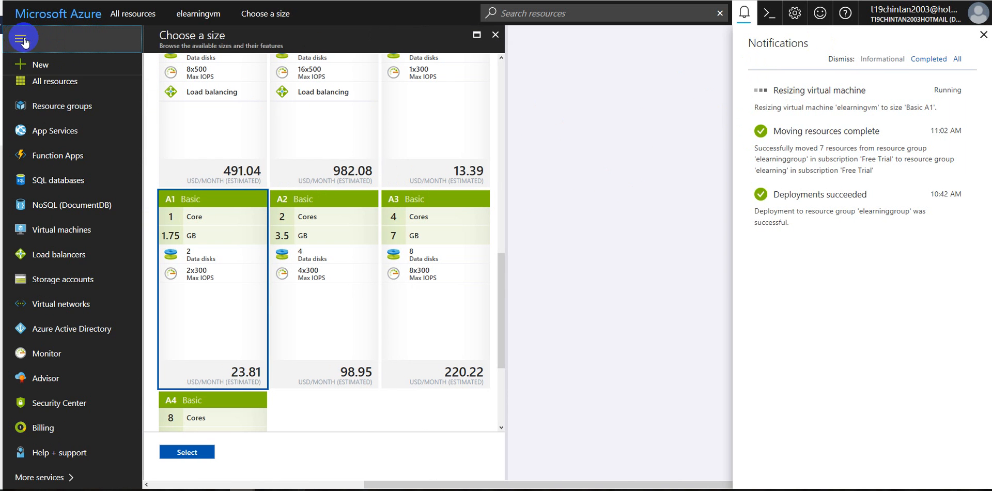
pyautogui.click(59, 80)
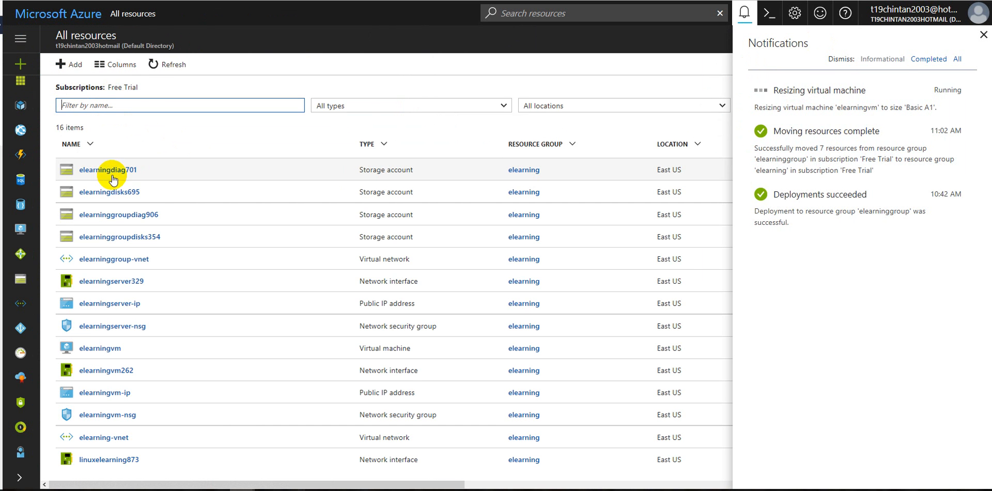
pyautogui.click(355, 104)
pyautogui.click(219, 146)
pyautogui.click(137, 152)
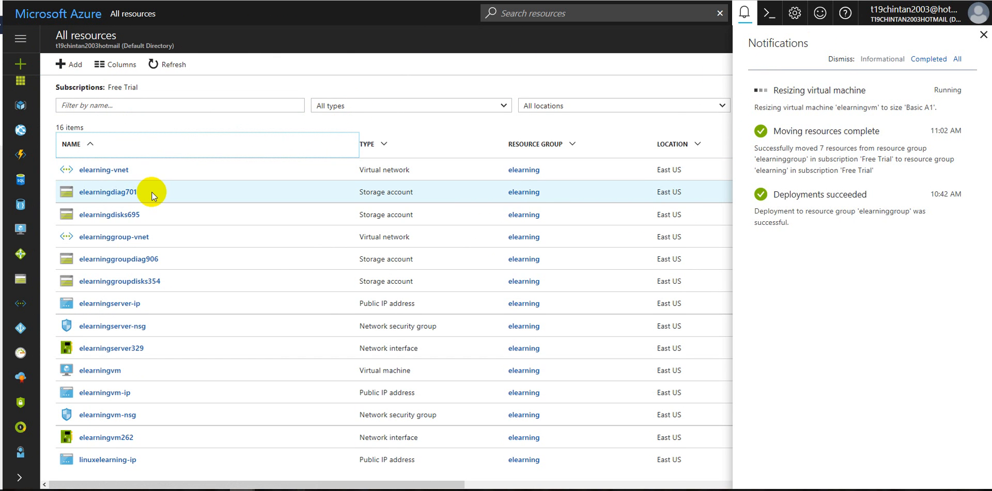
pyautogui.click(92, 371)
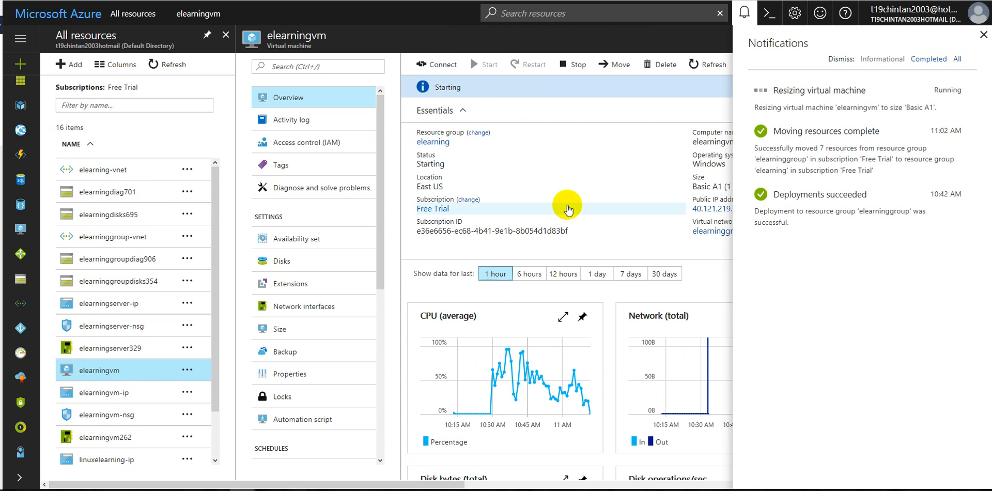
pyautogui.click(982, 35)
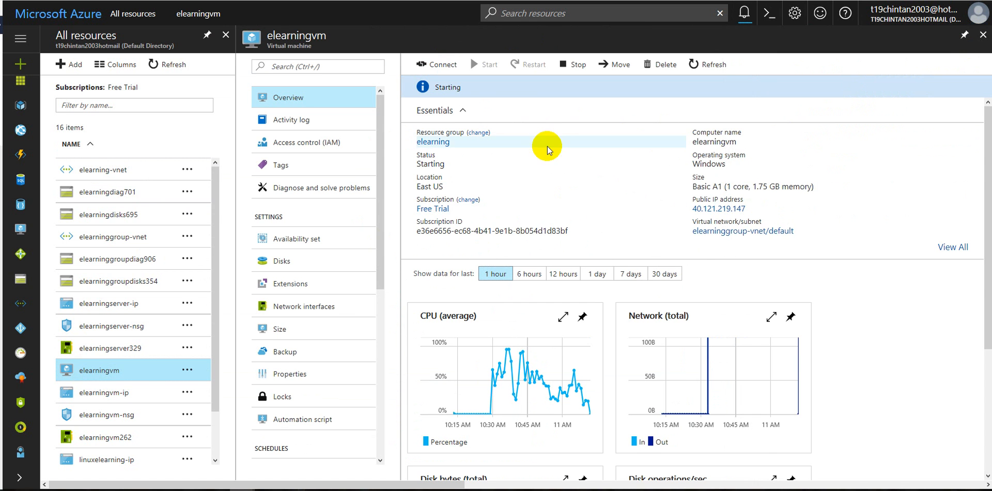
pyautogui.scroll(-3, 547, 150)
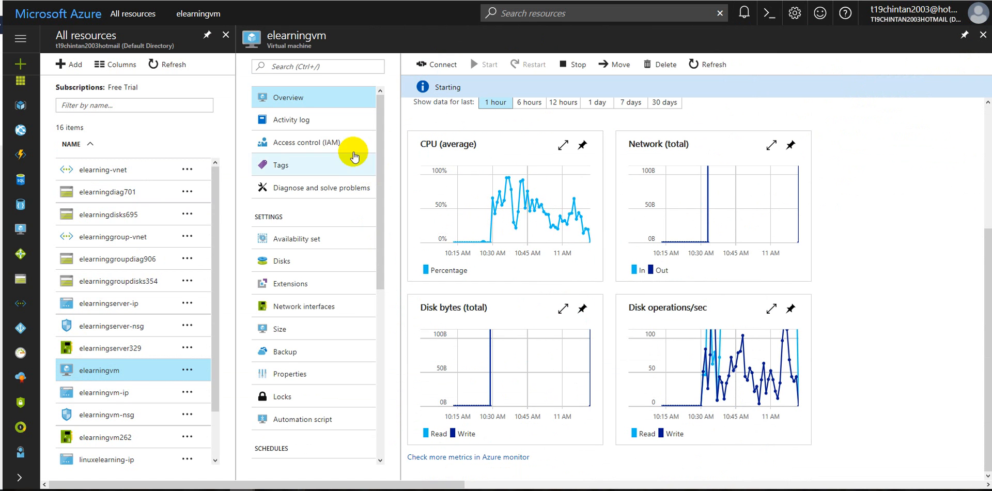
# Examine the elearningvm activity log, including the summary and initiator of the started Write VirtualMachines operation
pyautogui.click(310, 120)
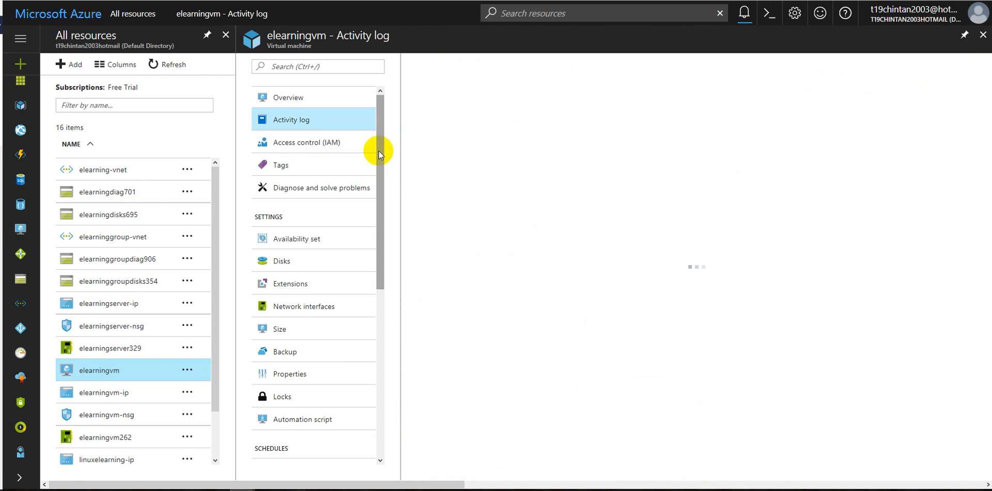
pyautogui.moveTo(378, 173); pyautogui.dragTo(385, 316)
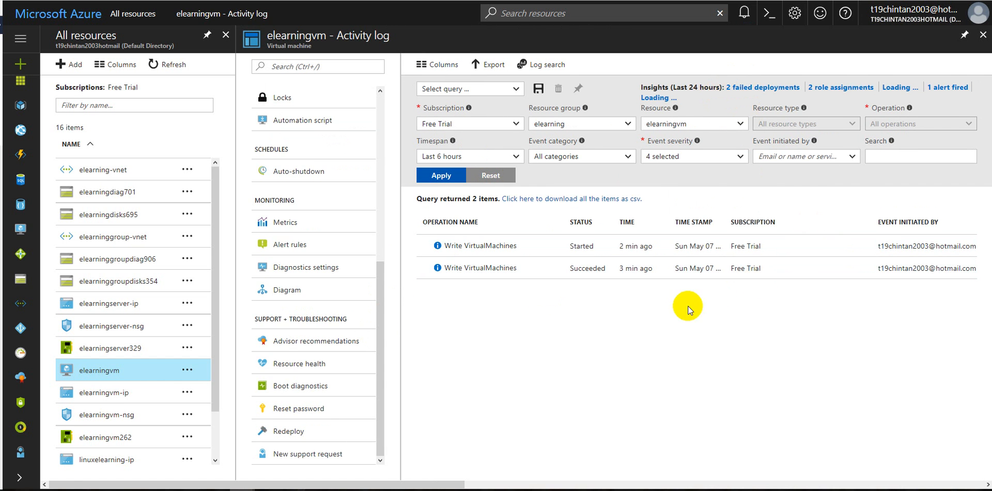
pyautogui.click(581, 248)
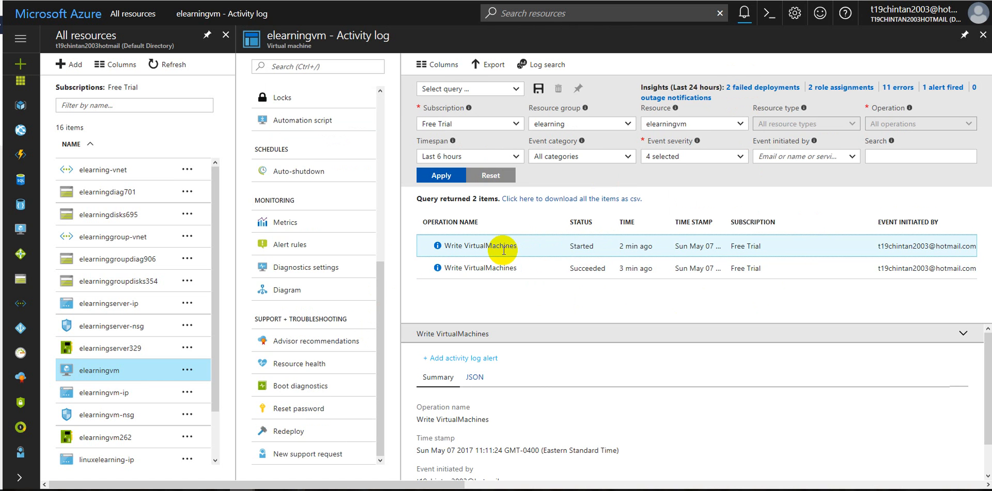
pyautogui.scroll(-1, 541, 401)
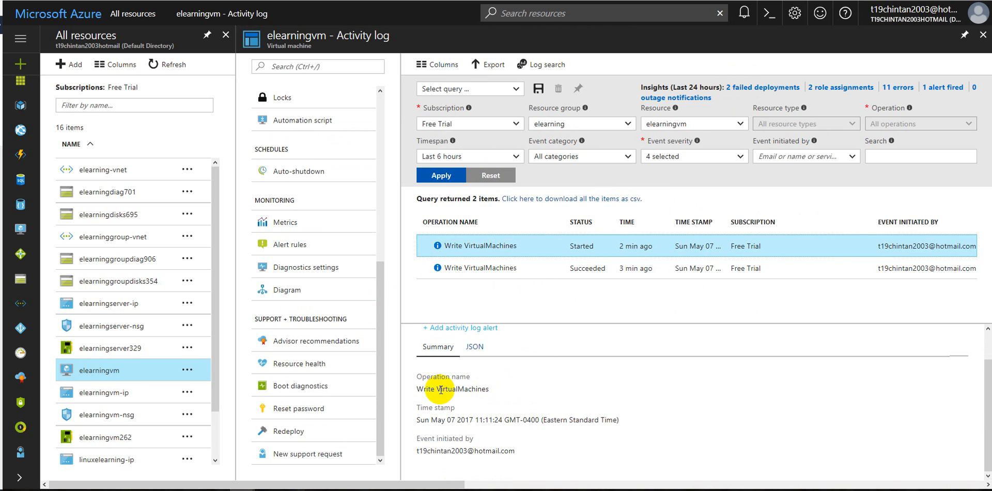
pyautogui.scroll(1, 489, 366)
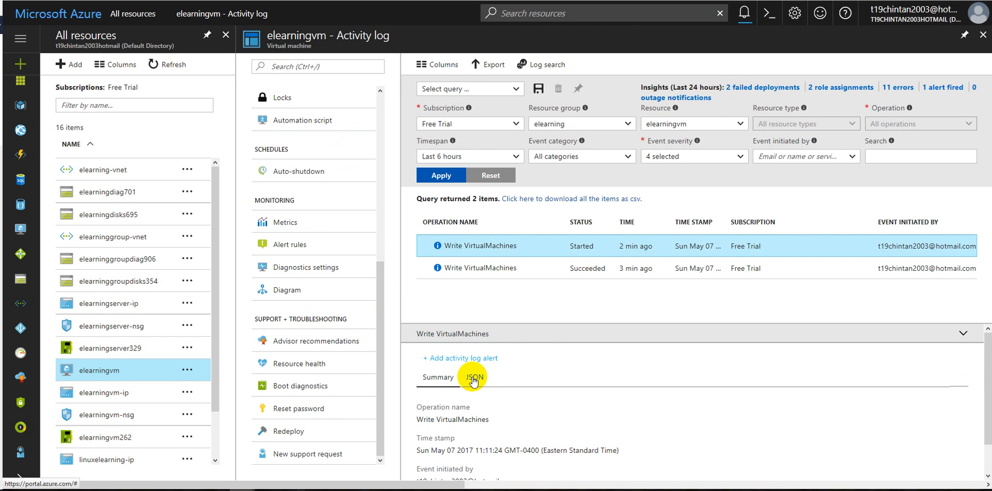
pyautogui.moveTo(878, 246); pyautogui.dragTo(982, 251)
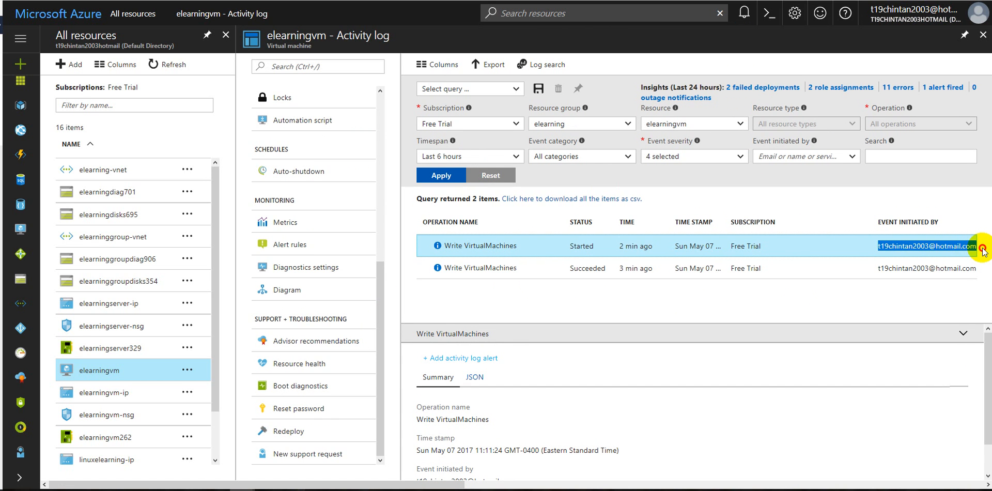
# Return to the elearningvm overview and check the machine's status and the resize notification
pyautogui.moveTo(381, 309); pyautogui.dragTo(325, 126)
pyautogui.click(373, 276)
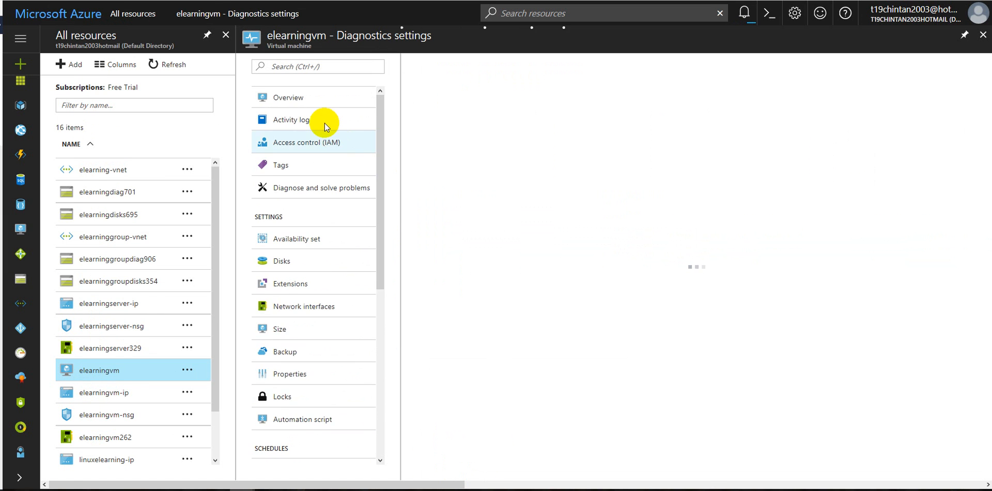
pyautogui.click(314, 104)
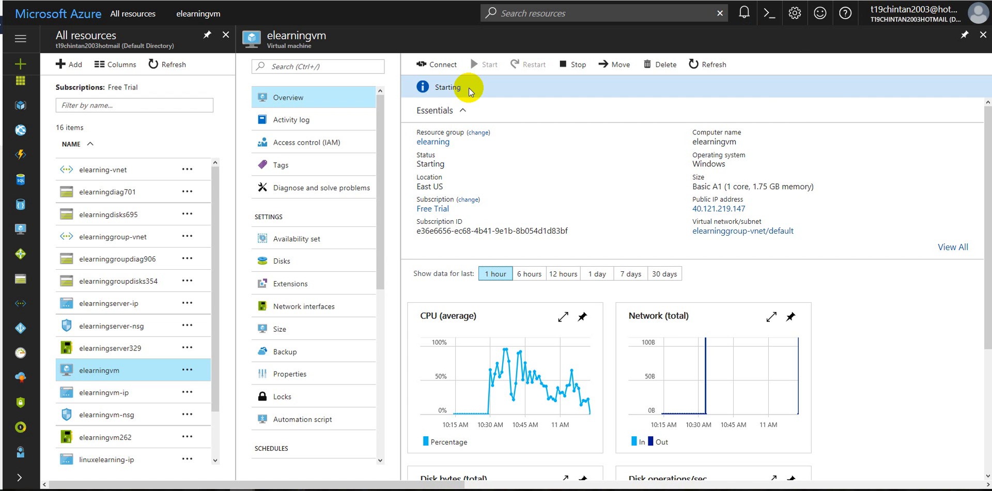
pyautogui.click(748, 19)
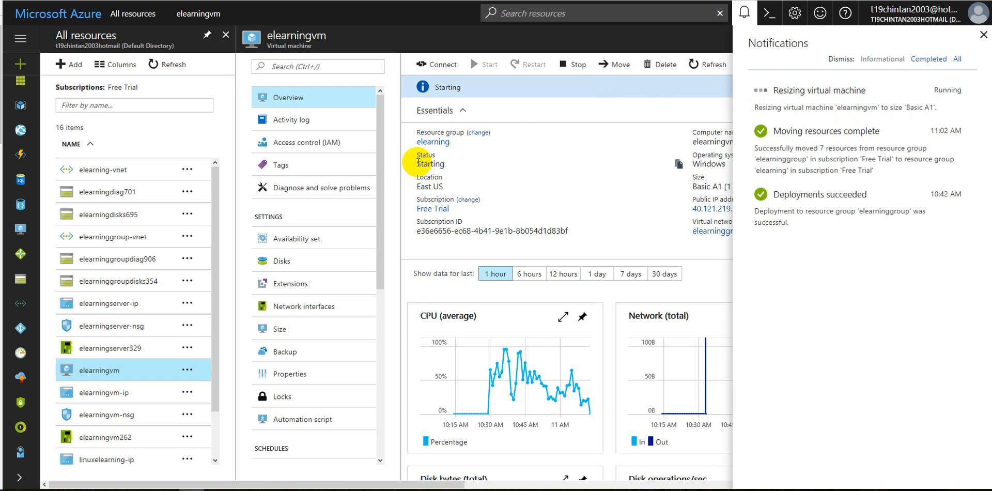
pyautogui.moveTo(416, 163); pyautogui.dragTo(445, 163)
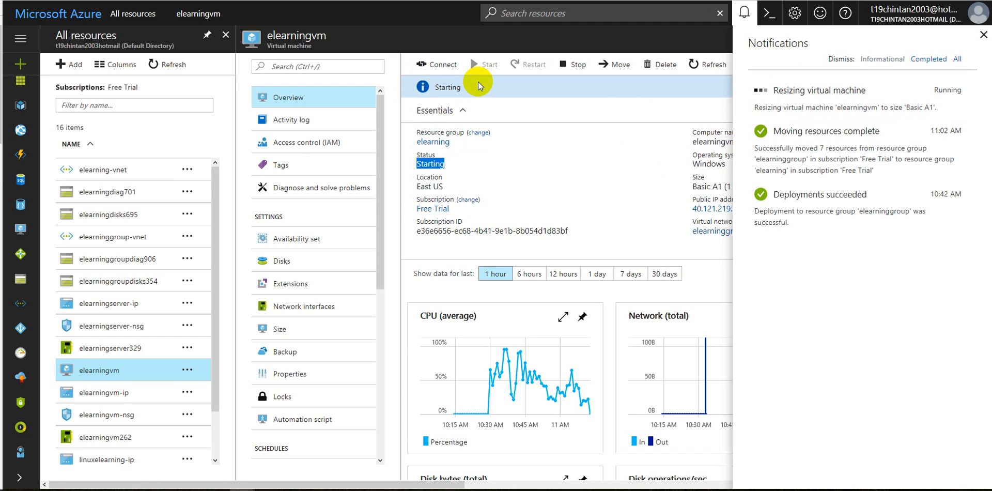
pyautogui.click(301, 15)
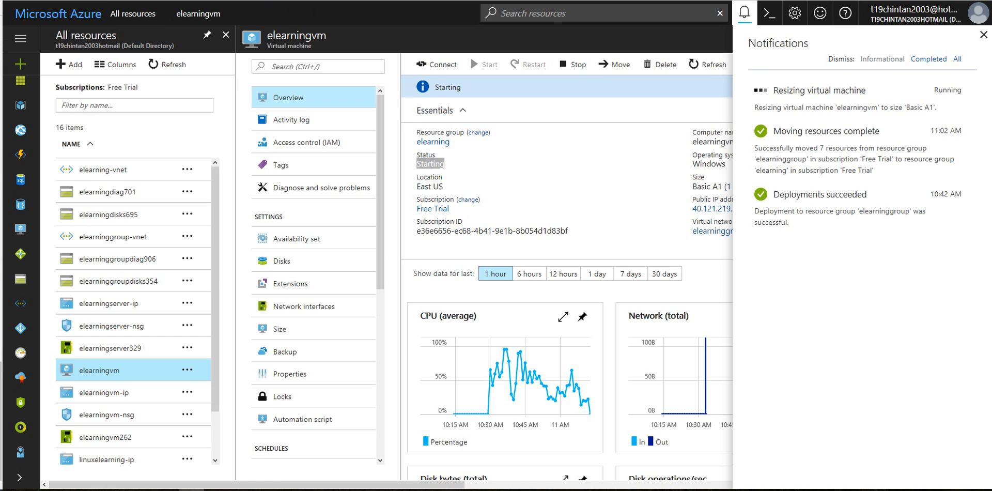
pyautogui.click(794, 101)
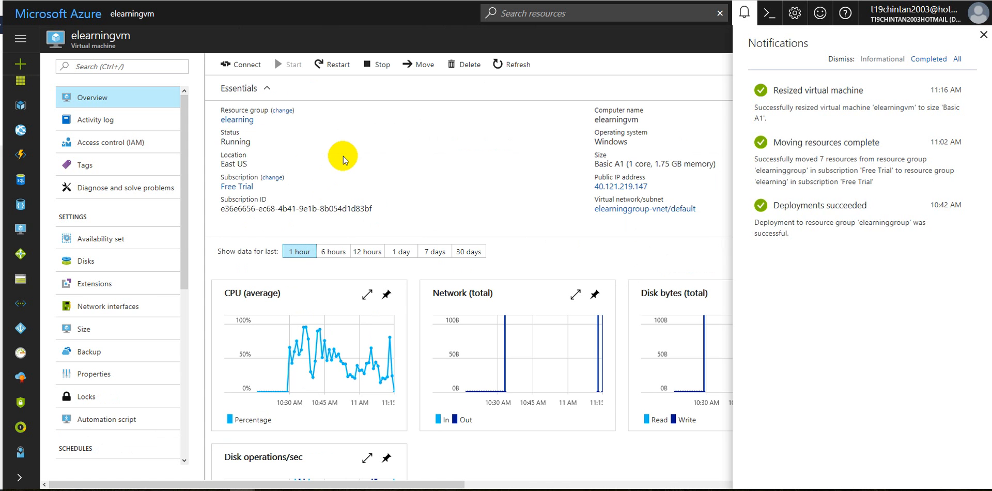
# Check the metrics and size shown in the elearningvm overview, closing the notifications
pyautogui.scroll(-3, 343, 159)
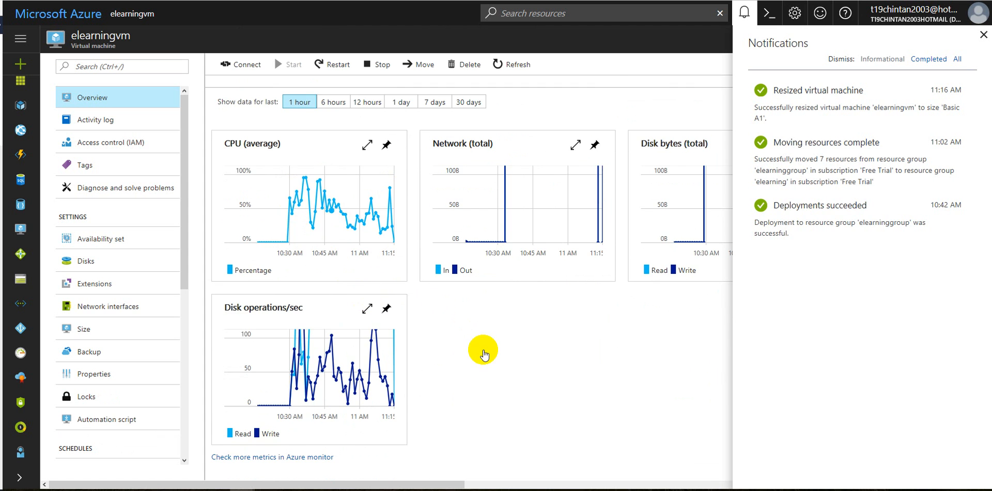
pyautogui.scroll(3, 475, 348)
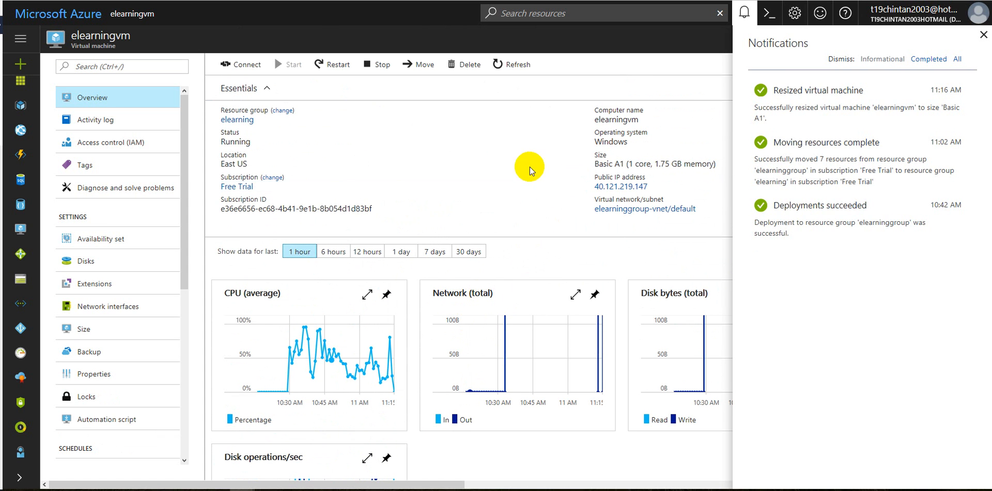
pyautogui.click(594, 162)
pyautogui.moveTo(594, 163); pyautogui.dragTo(622, 164)
pyautogui.click(622, 165)
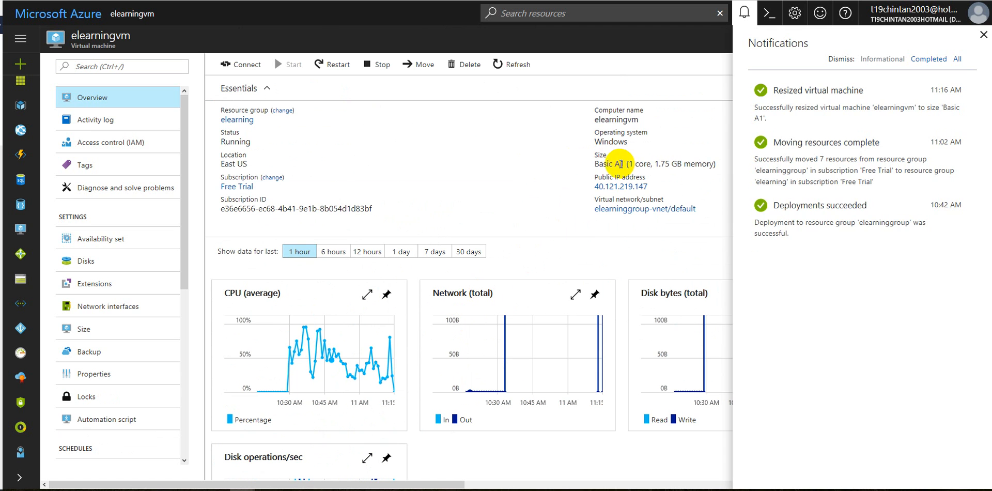
pyautogui.click(983, 35)
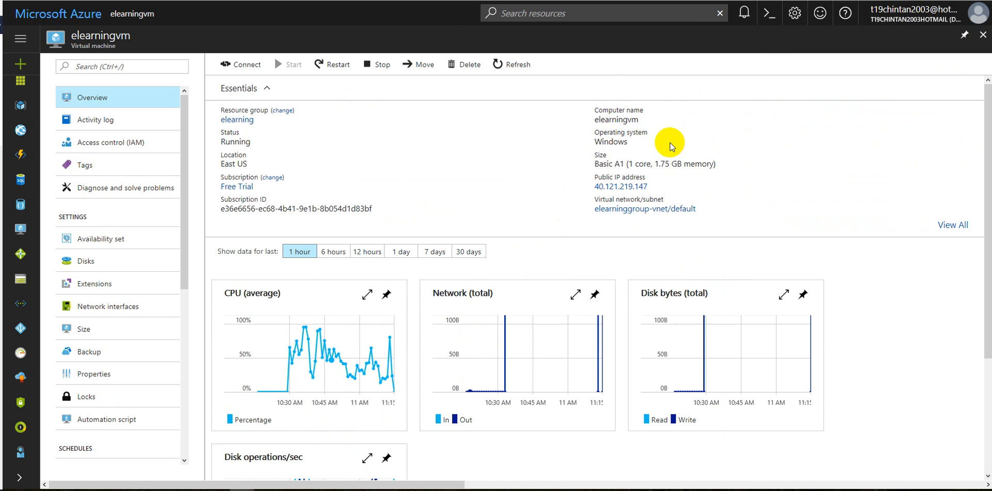
pyautogui.moveTo(600, 163); pyautogui.dragTo(598, 161)
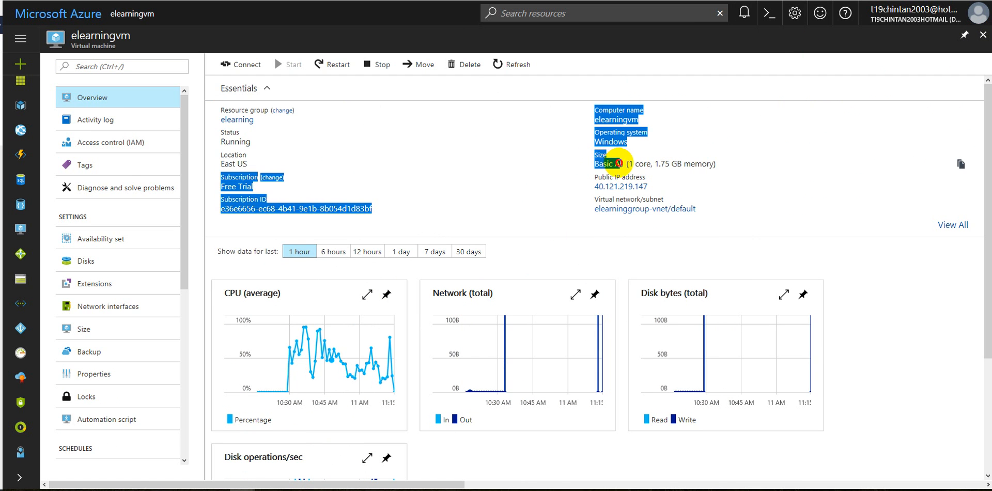
pyautogui.click(627, 161)
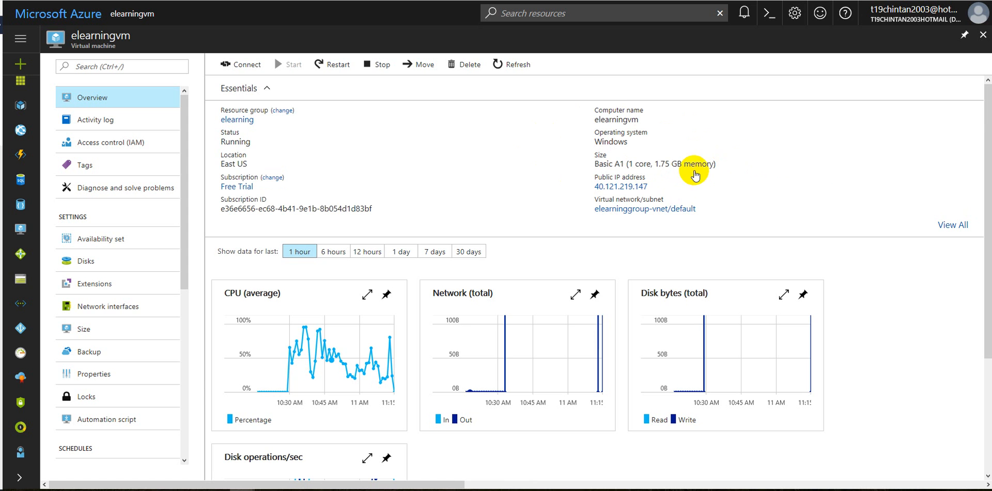
pyautogui.scroll(-2, 475, 199)
pyautogui.scroll(2, 475, 200)
# Connect to elearningvm through Remote Desktop with its downloaded RDP file, entering the account password and accepting the unverified certificate
pyautogui.click(228, 64)
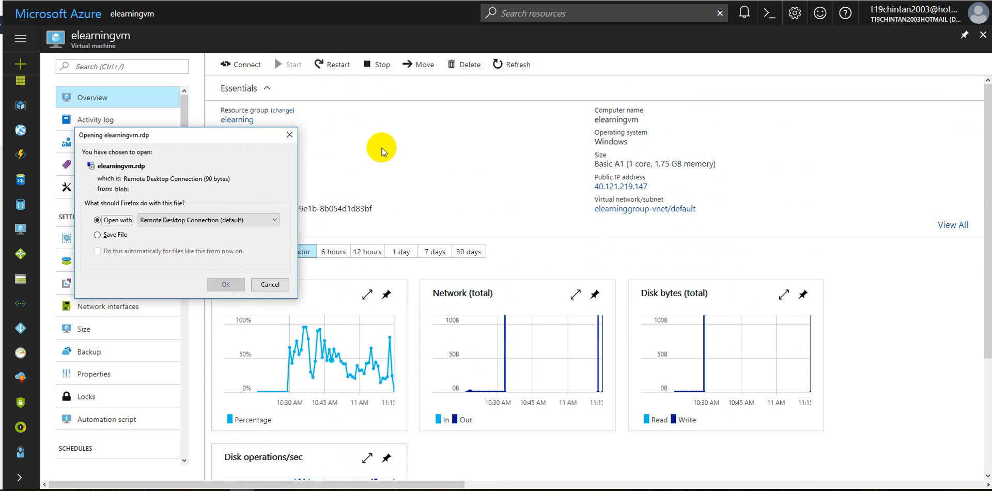
pyautogui.click(226, 284)
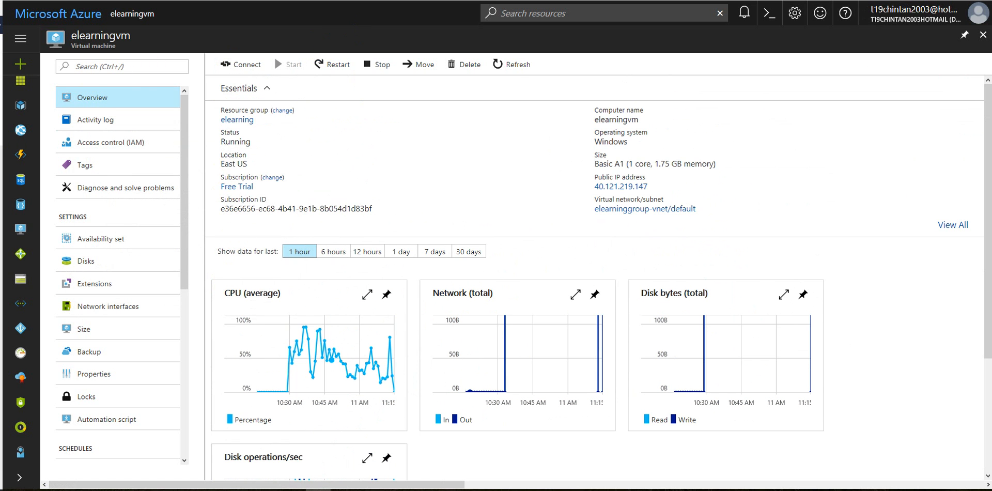
pyautogui.click(430, 204)
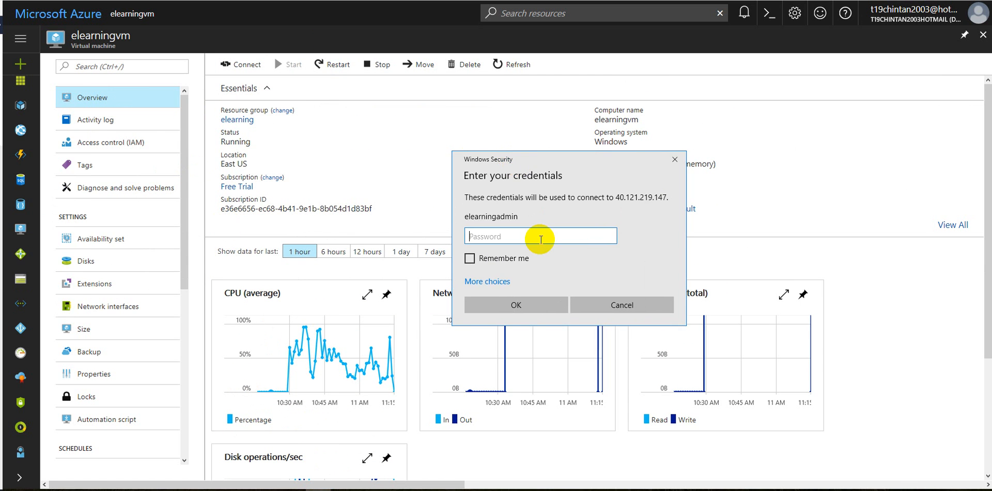
pyautogui.write('********')
pyautogui.press('Return')
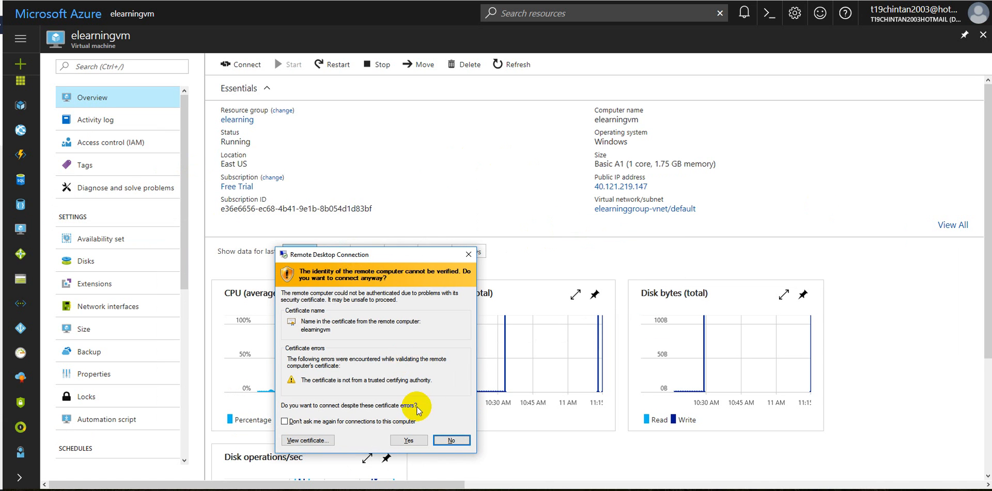
pyautogui.click(414, 438)
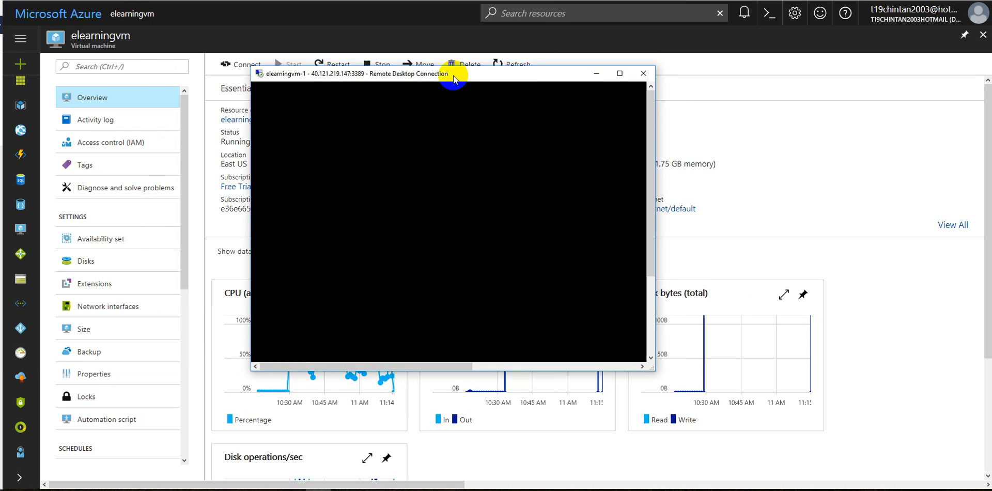
# Restore the full-screen Remote Desktop session to a window, enlarge it and position it over the portal page
pyautogui.moveTo(454, 75); pyautogui.dragTo(465, 84)
pyautogui.doubleClick(465, 84)
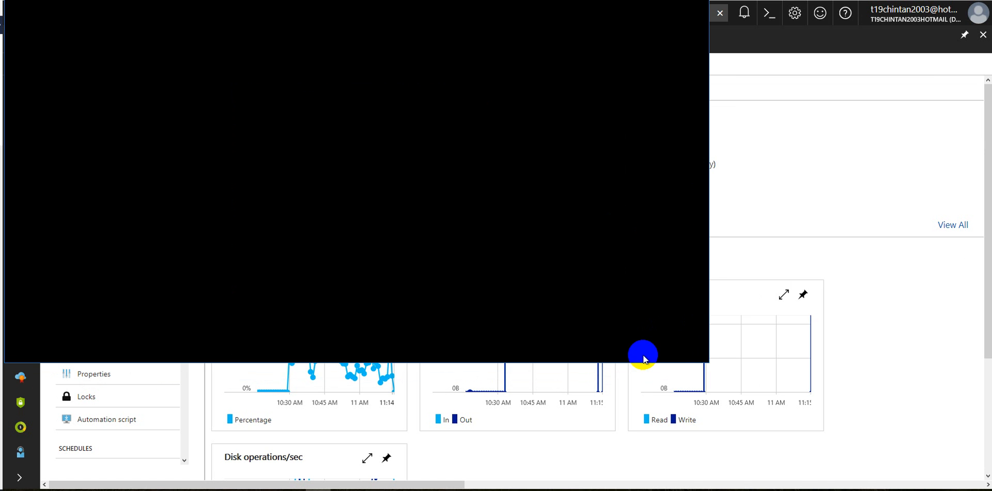
pyautogui.moveTo(427, 1); pyautogui.dragTo(476, 65)
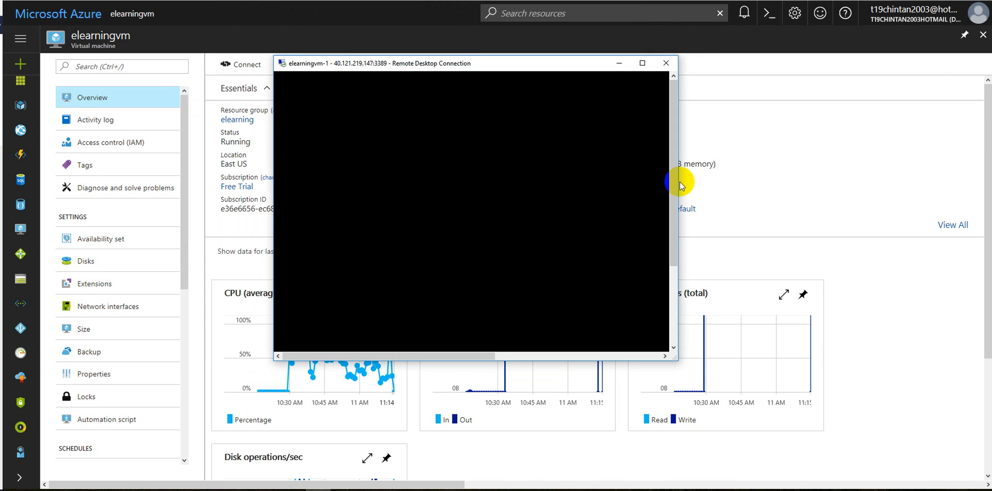
pyautogui.moveTo(675, 188); pyautogui.dragTo(926, 202)
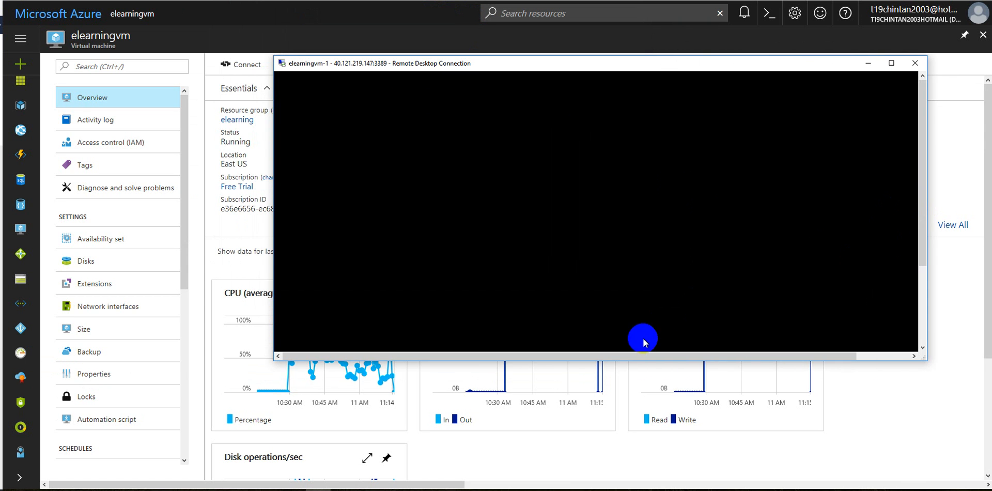
pyautogui.moveTo(631, 361); pyautogui.dragTo(625, 477)
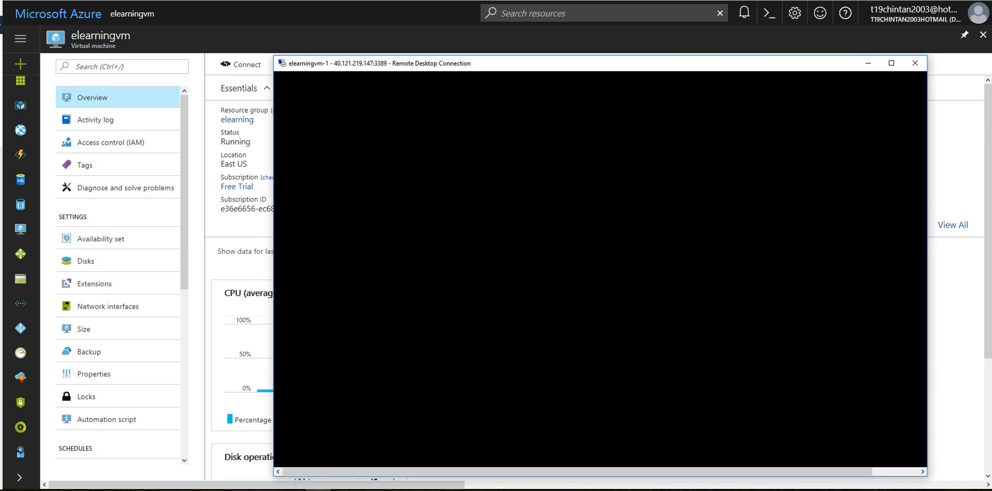
pyautogui.moveTo(491, 61); pyautogui.dragTo(408, 39)
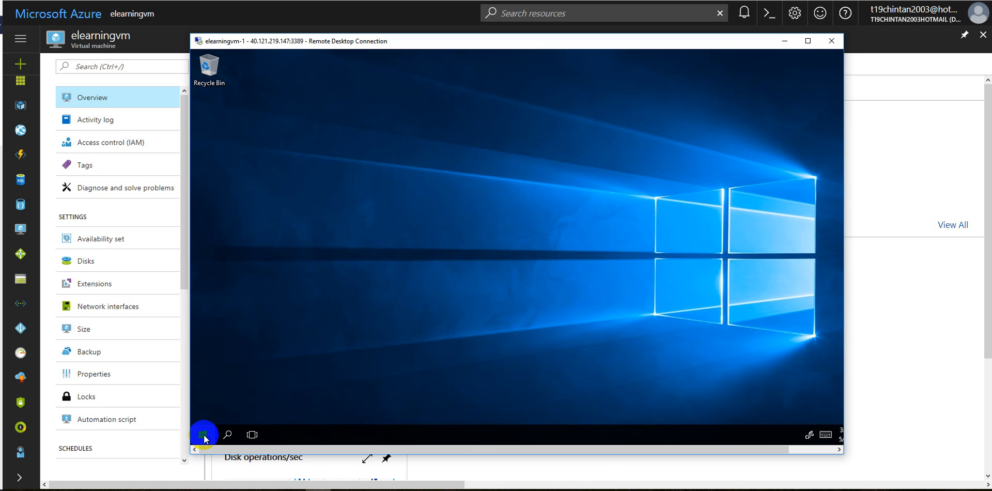
# Show the remote machine's desktop and widen the Remote Desktop window until the whole remote taskbar fits
pyautogui.click(191, 490)
pyautogui.rightClick(203, 433)
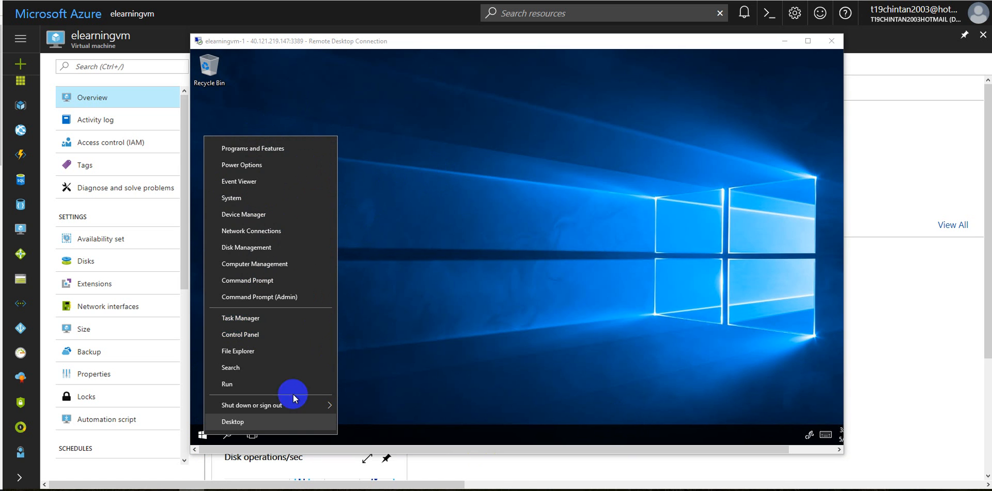
pyautogui.click(261, 419)
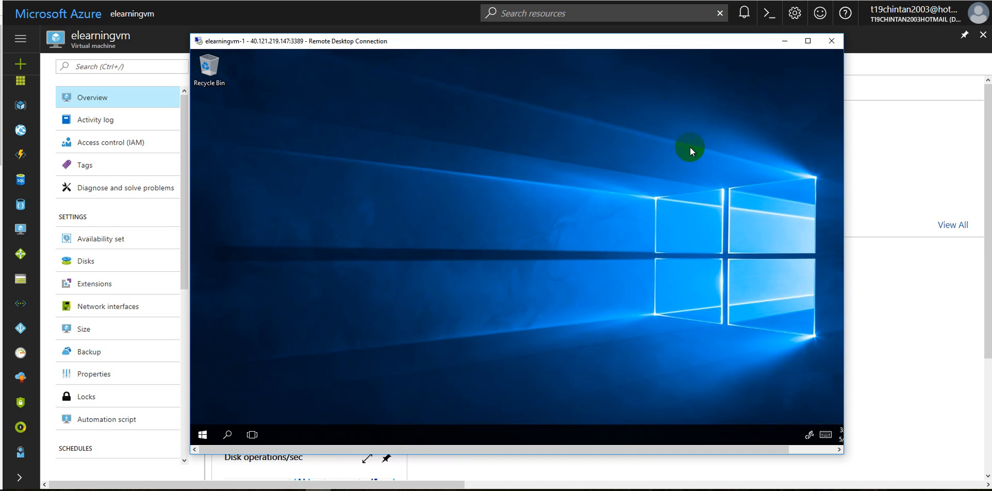
pyautogui.moveTo(844, 175); pyautogui.dragTo(950, 179)
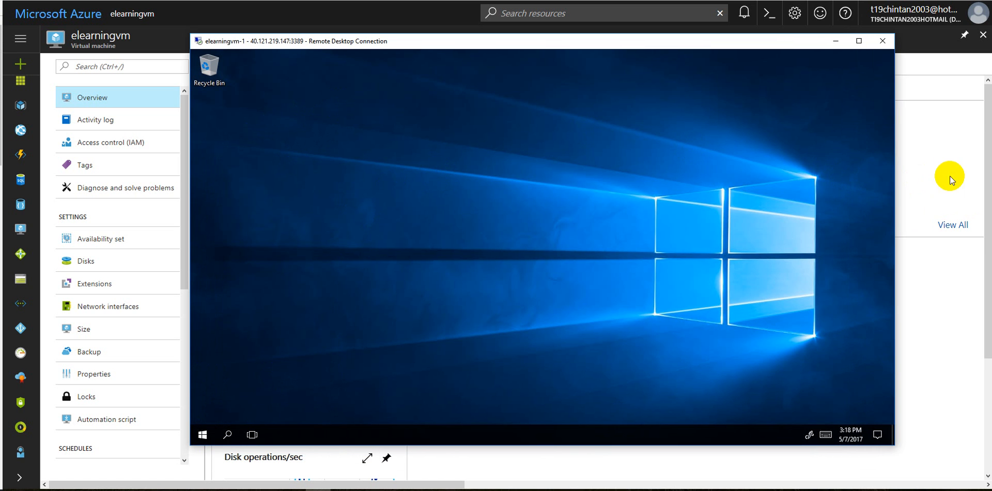
pyautogui.click(1, 144)
pyautogui.scroll(-3, 1, 145)
pyautogui.scroll(-9, 1, 248)
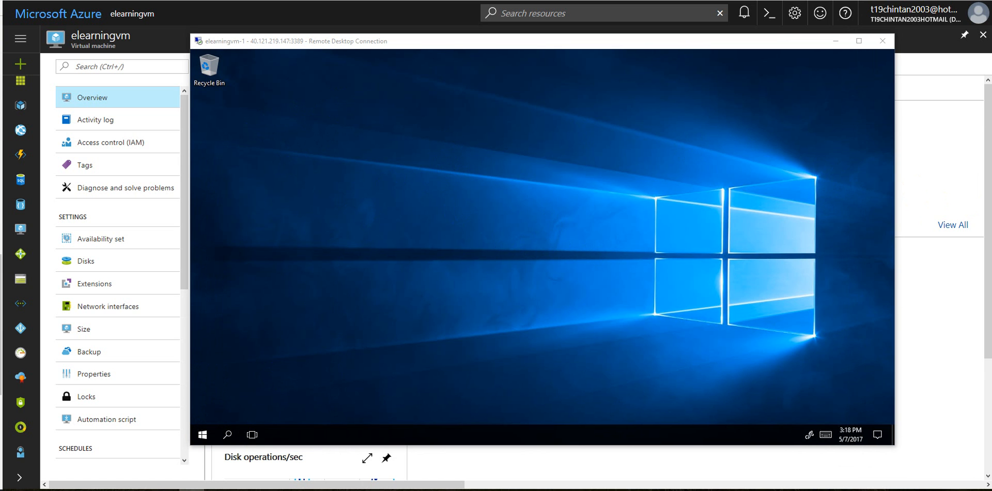
pyautogui.scroll(15, 1, 207)
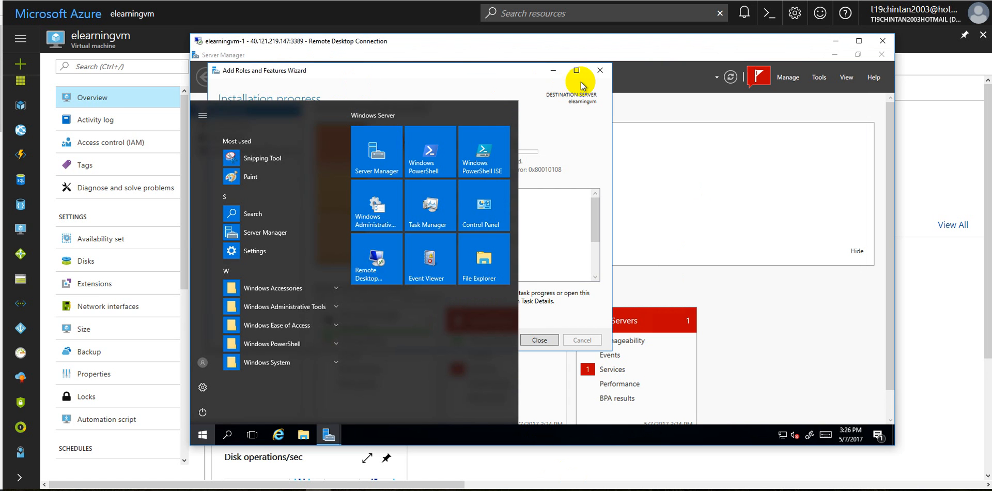
# Close the earlier installation results and start a new role-based Add Roles and Features installation for the elearningvm server
pyautogui.click(594, 96)
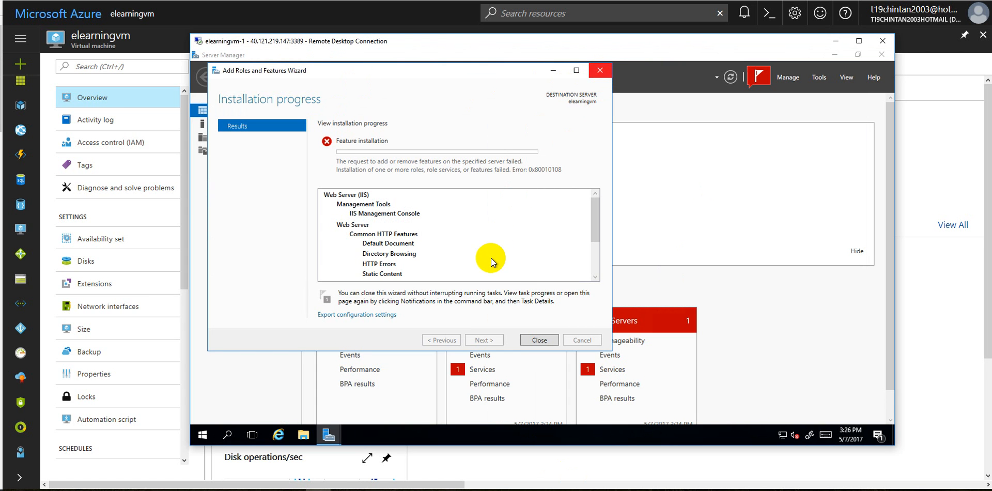
pyautogui.click(532, 339)
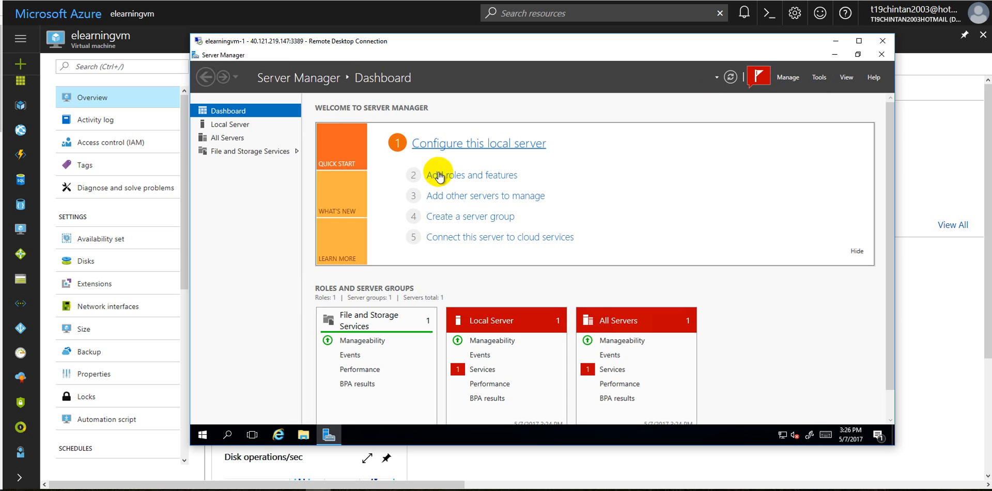
pyautogui.click(463, 175)
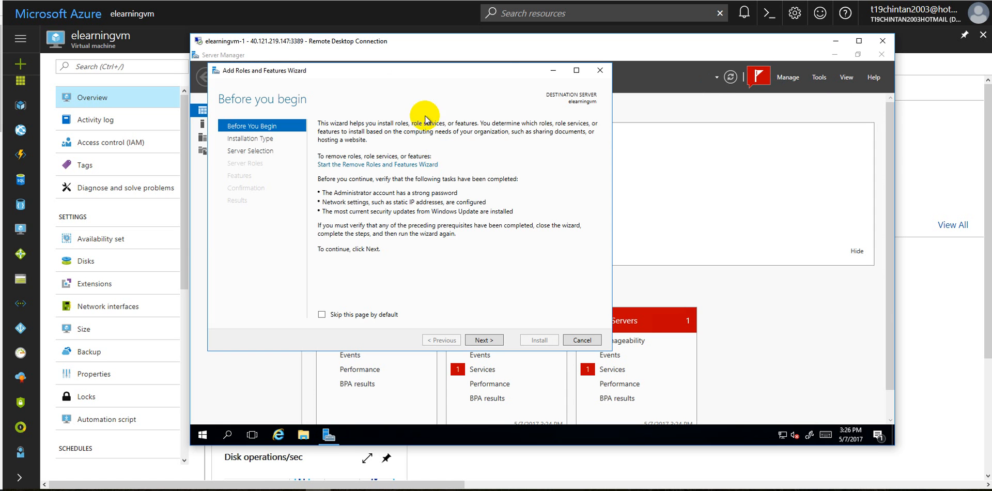
pyautogui.click(478, 340)
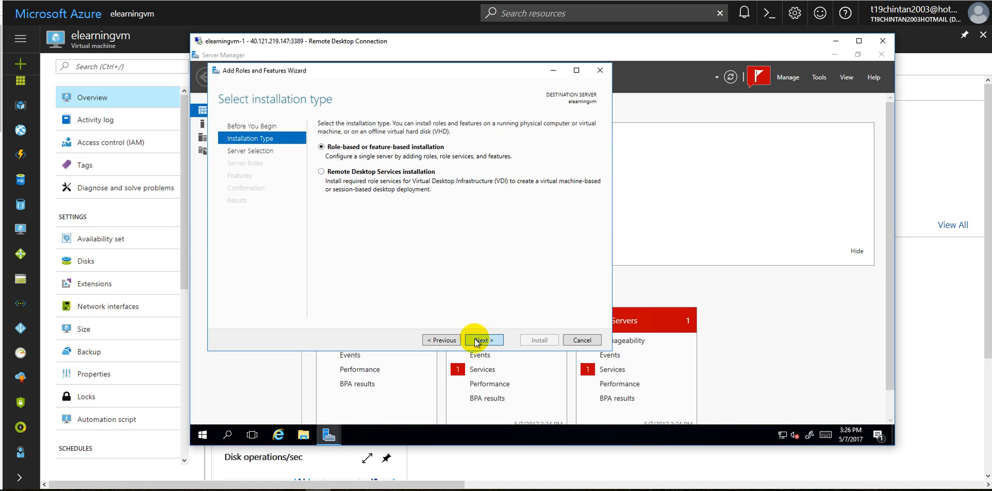
pyautogui.click(477, 340)
pyautogui.click(481, 340)
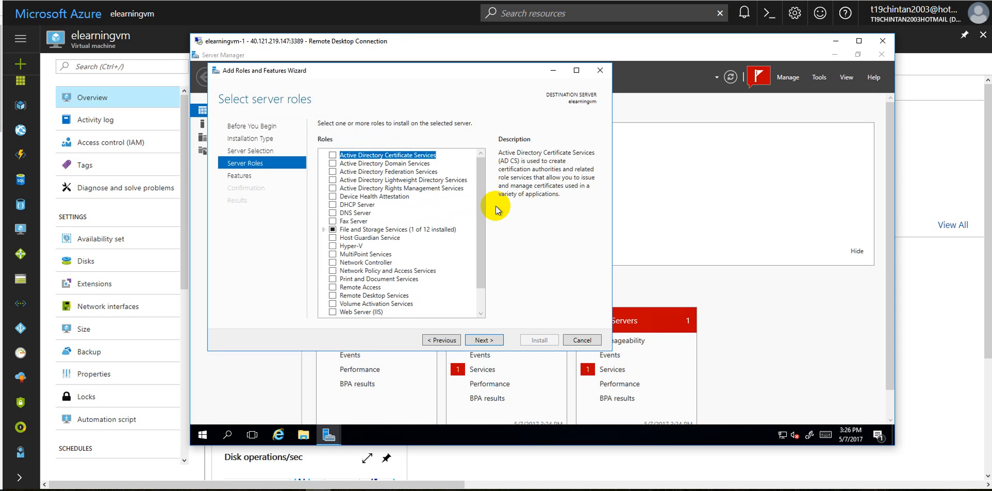
# Select the Web Server (IIS) server role and add its required IIS Management Console feature
pyautogui.moveTo(483, 221); pyautogui.dragTo(491, 292)
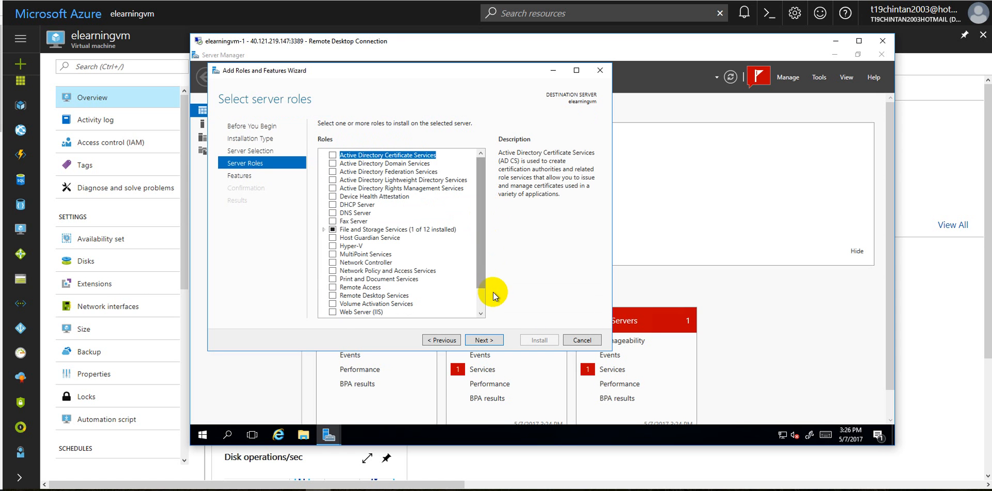
pyautogui.click(333, 286)
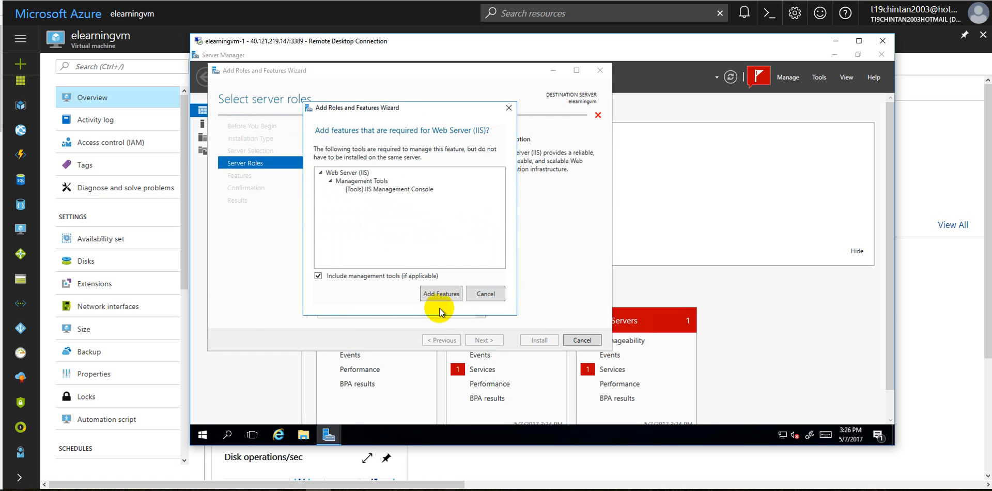
pyautogui.click(442, 293)
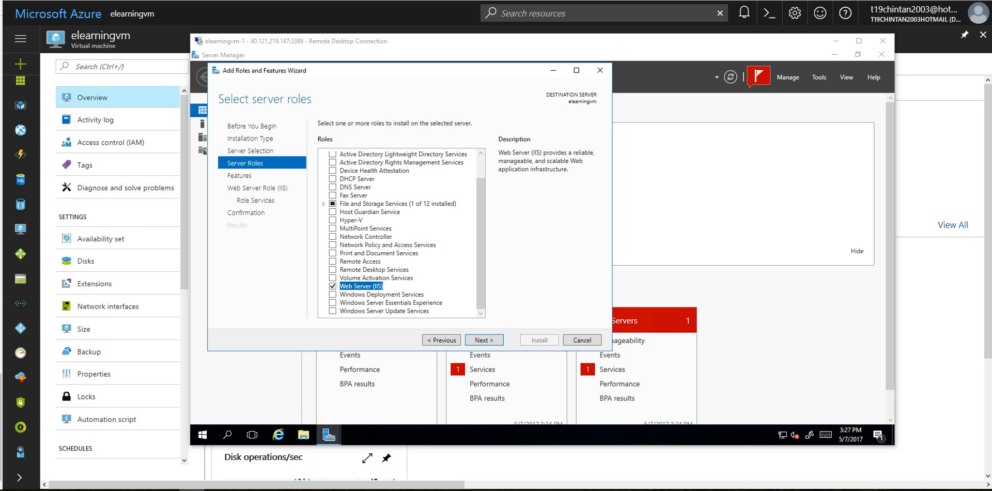
# Keep the default features and IIS role services, then start the Web Server (IIS) installation
pyautogui.click(493, 340)
pyautogui.click(493, 341)
pyautogui.click(481, 342)
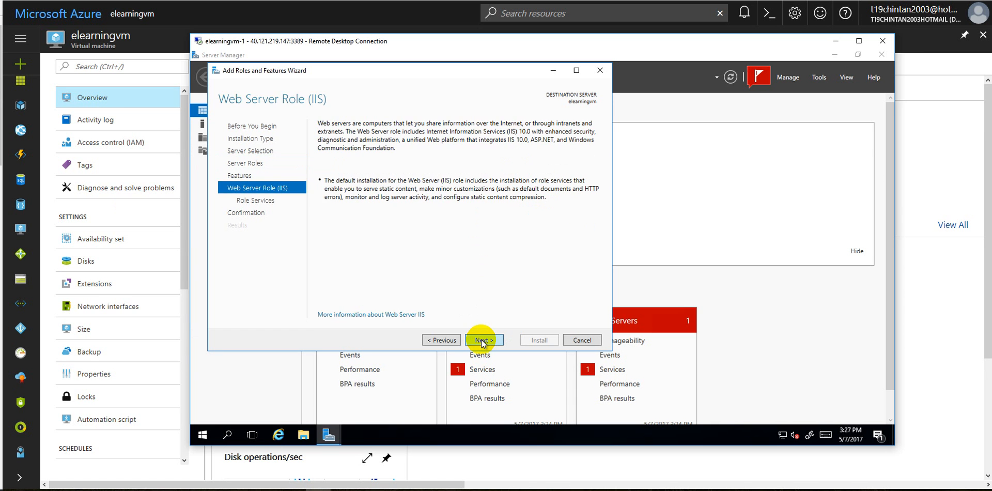
pyautogui.click(481, 339)
pyautogui.click(482, 339)
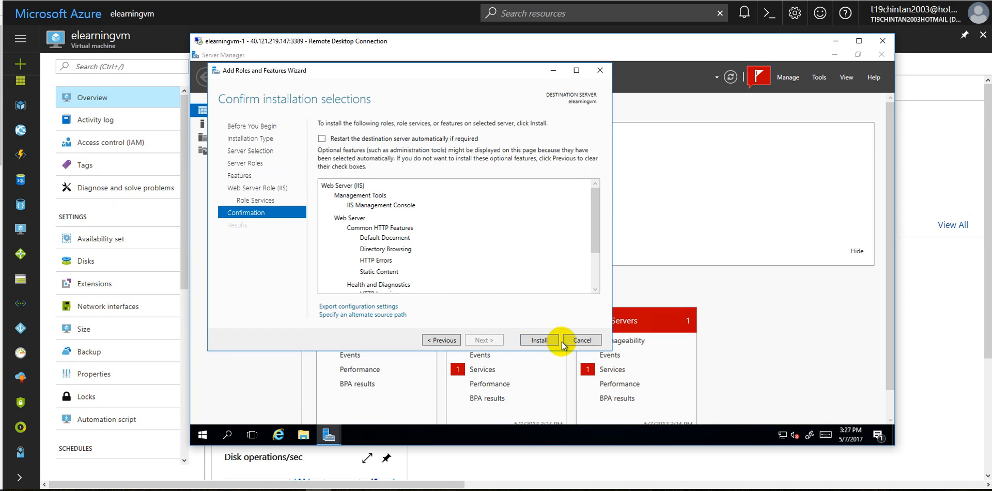
pyautogui.click(539, 340)
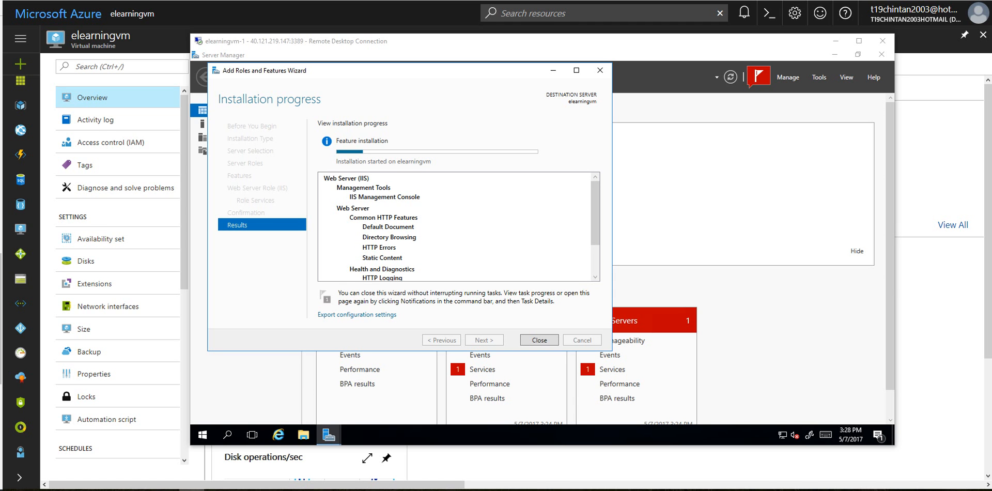
# Close the installation progress wizard and check the feature installation tasks in the Server Manager notifications
pyautogui.click(484, 196)
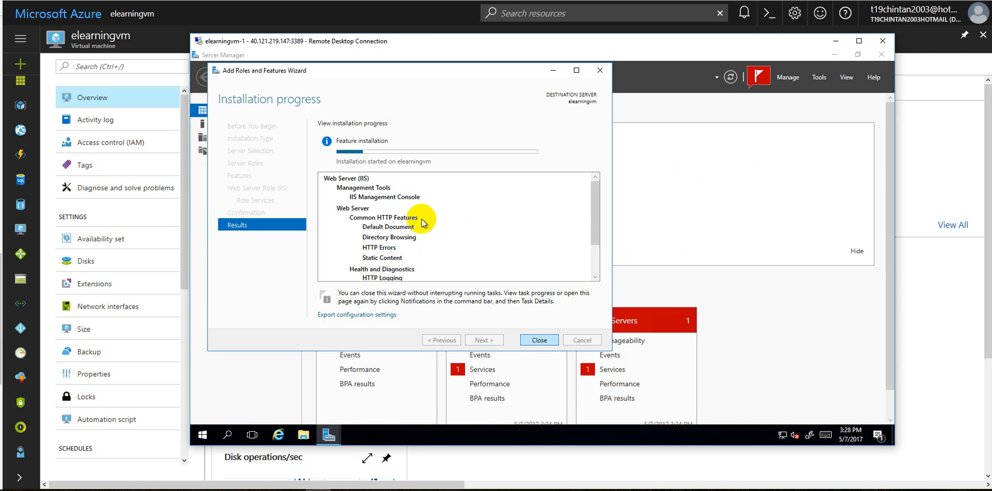
pyautogui.moveTo(331, 71); pyautogui.dragTo(463, 95)
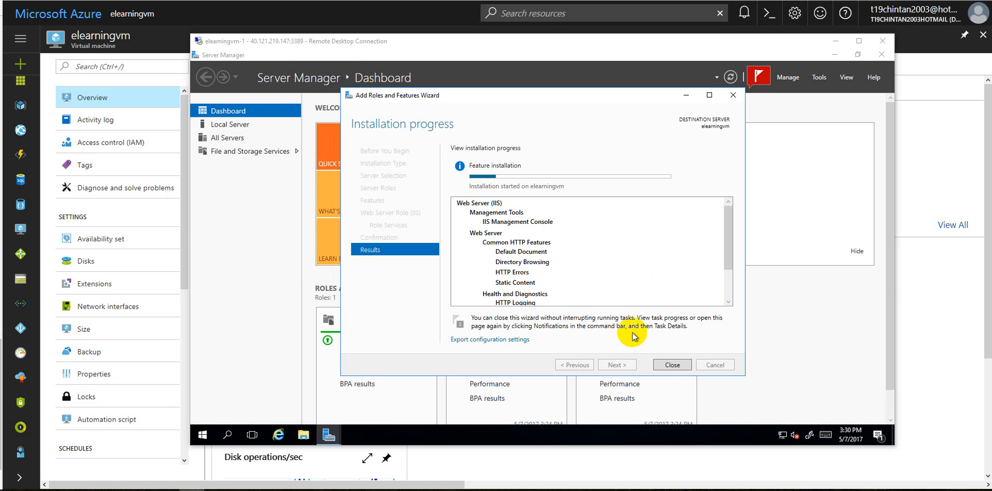
pyautogui.click(672, 366)
pyautogui.click(671, 366)
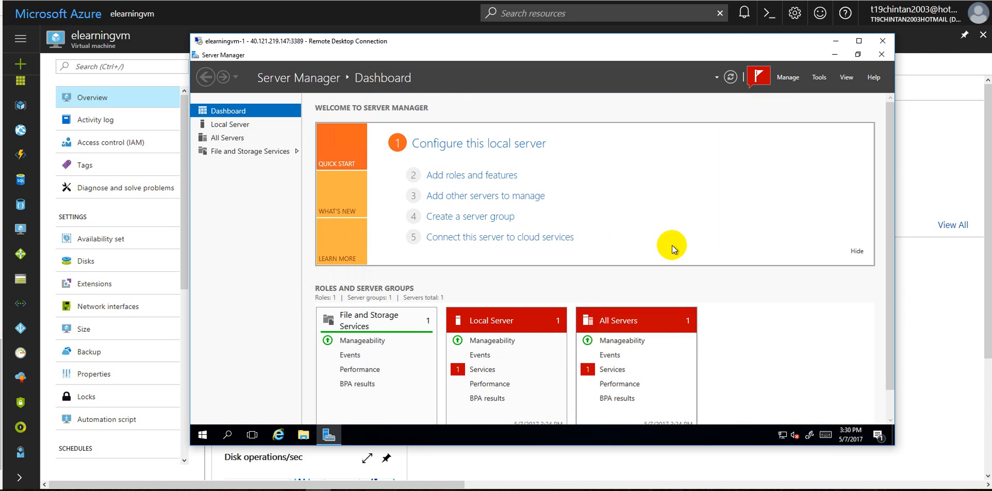
pyautogui.click(763, 79)
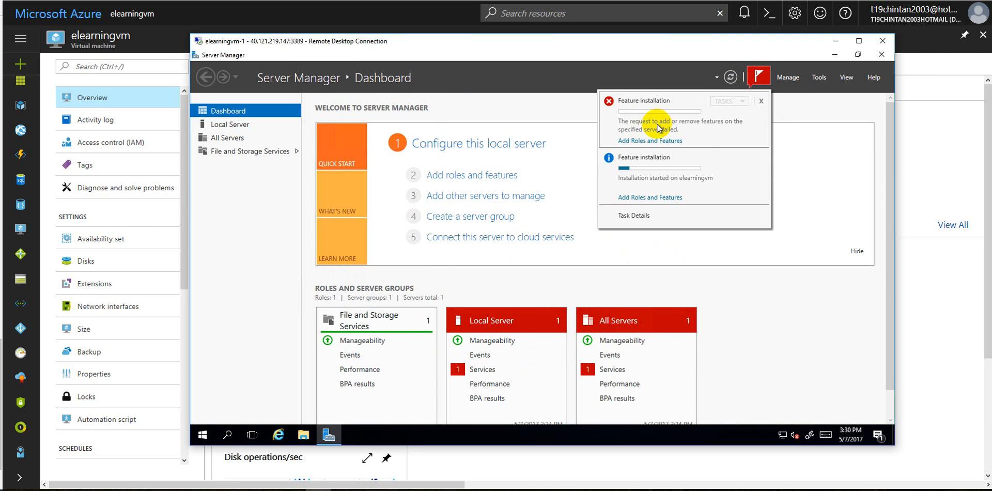
pyautogui.click(658, 170)
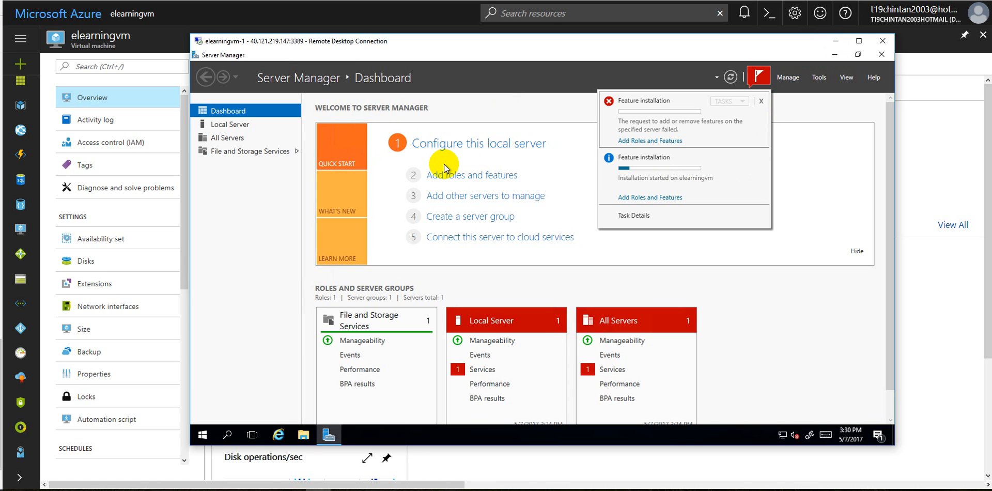
# Minimize the remote session and examine the CPU, network and disk charts in the elearningvm overview
pyautogui.click(835, 46)
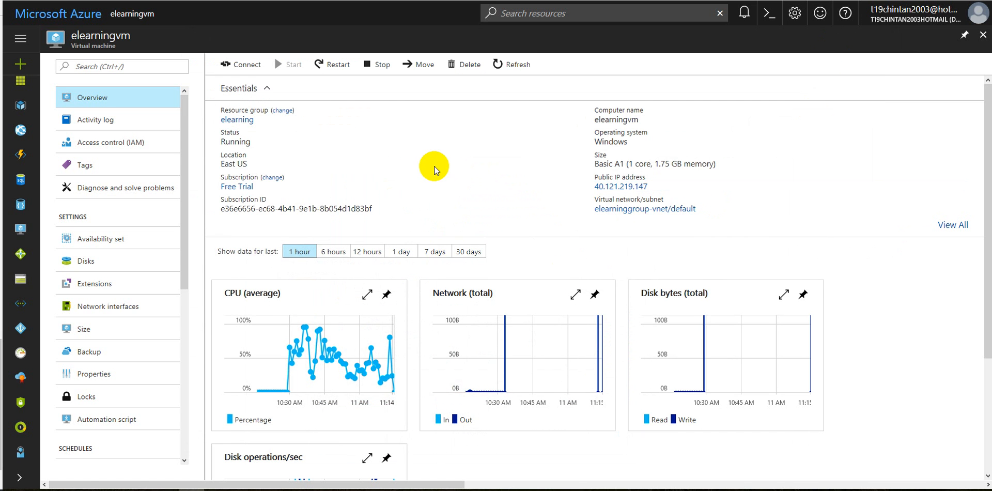
pyautogui.scroll(-3, 431, 155)
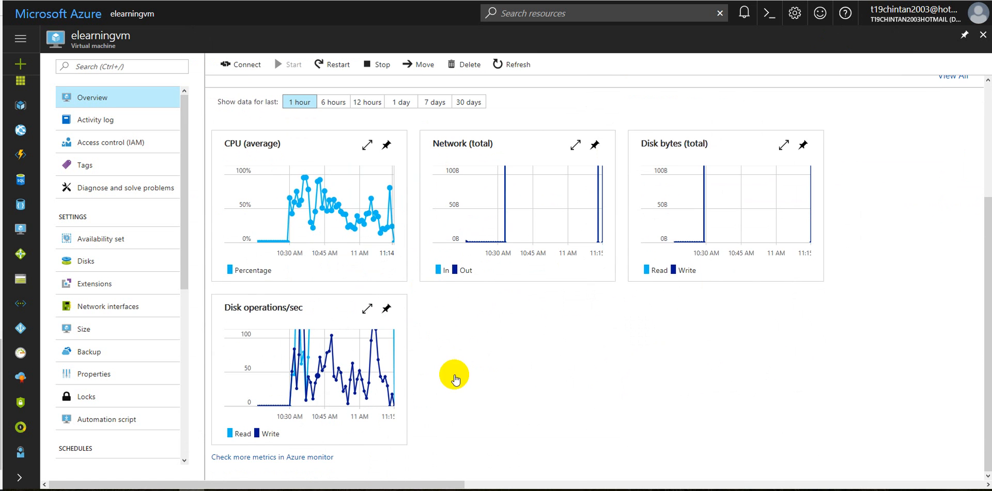
pyautogui.scroll(3, 526, 295)
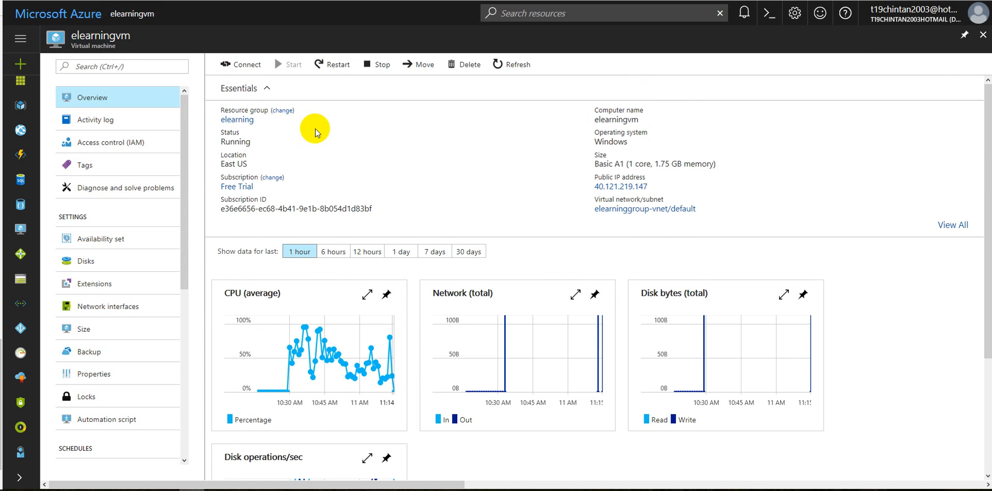
pyautogui.scroll(-3, 522, 320)
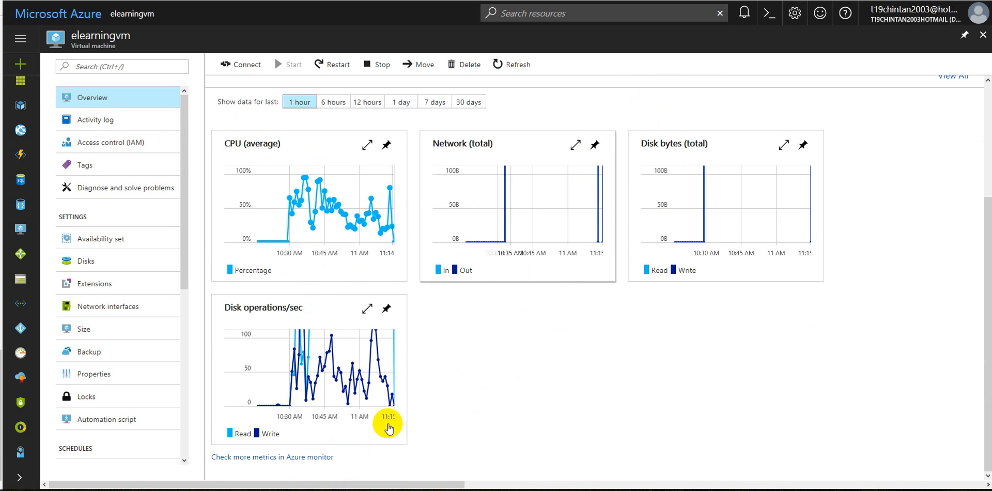
# Return to the elearningvm remote session and minimize Server Manager to show the remote desktop
pyautogui.click(320, 489)
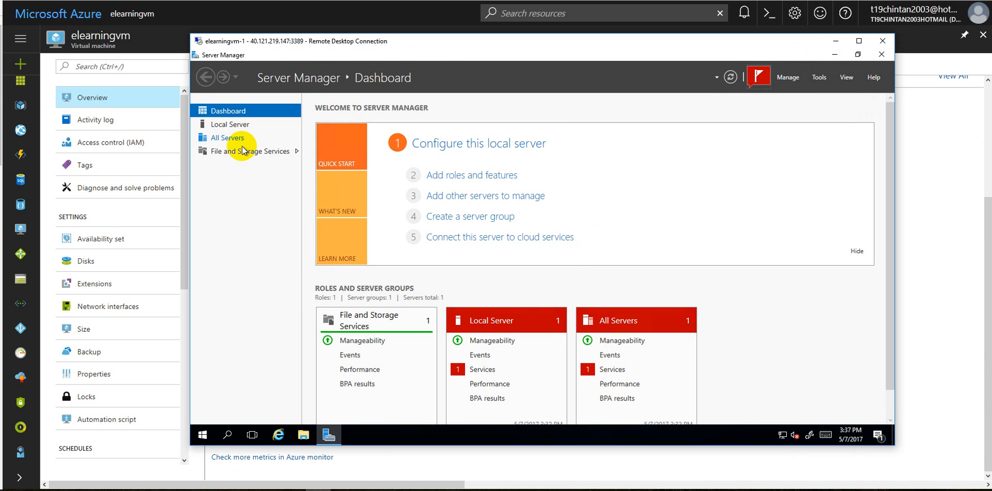
pyautogui.click(330, 435)
pyautogui.click(330, 436)
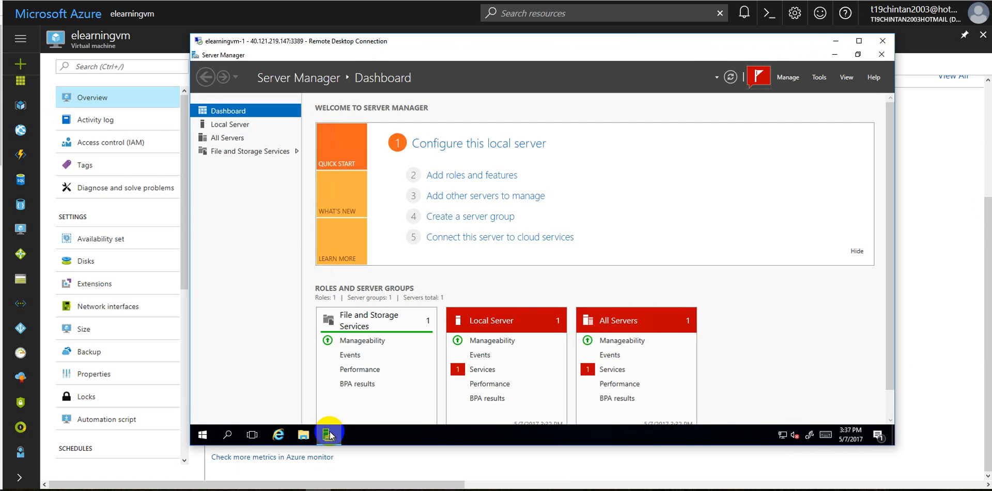
pyautogui.click(329, 436)
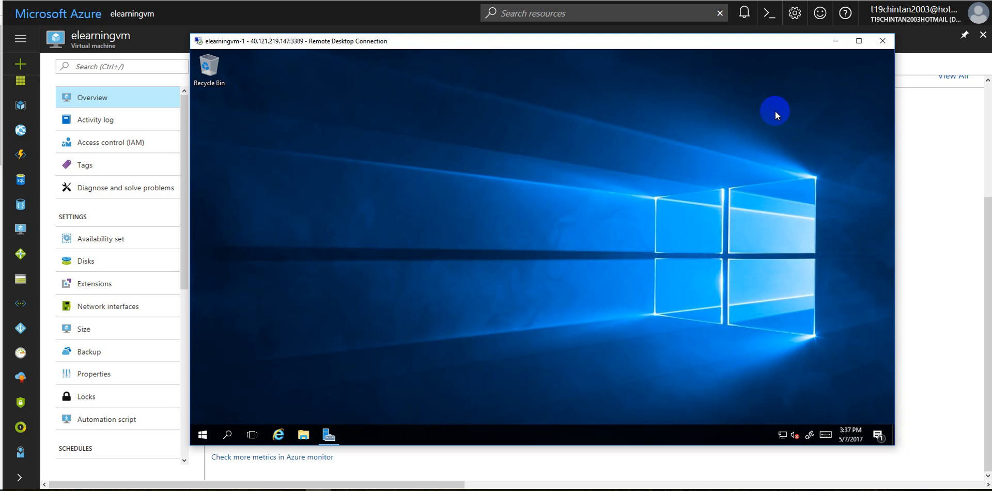
# Minimize the remote session and stop the elearningvm virtual machine from its portal overview
pyautogui.click(829, 39)
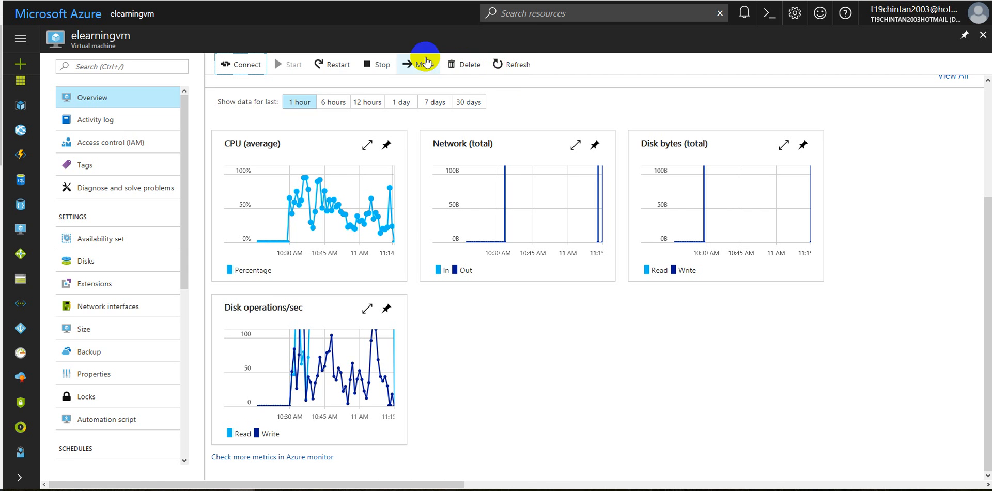
pyautogui.click(381, 65)
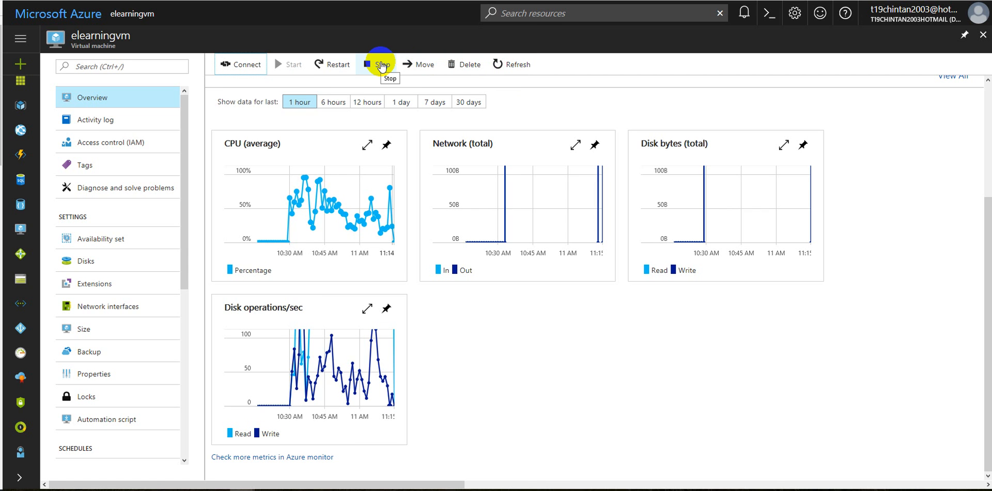